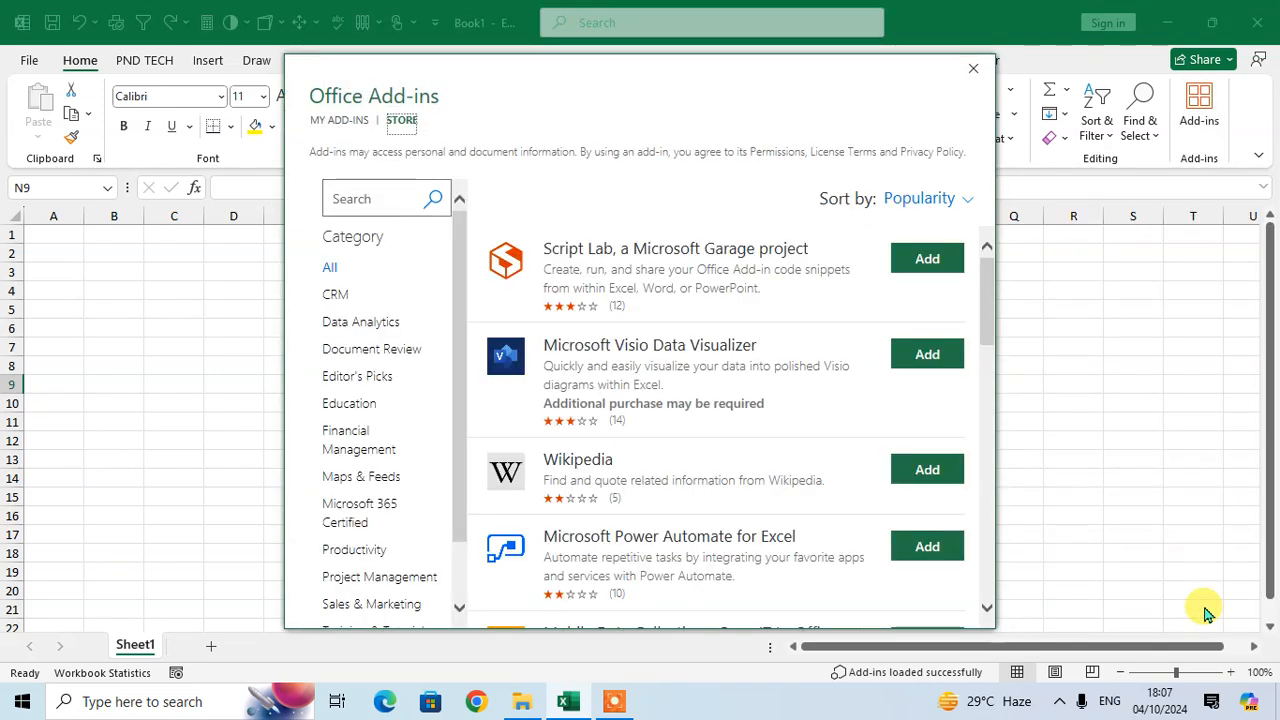
Step: Search the Office Add-ins store for "QR4"
left_click(430, 201)
left_click(367, 203)
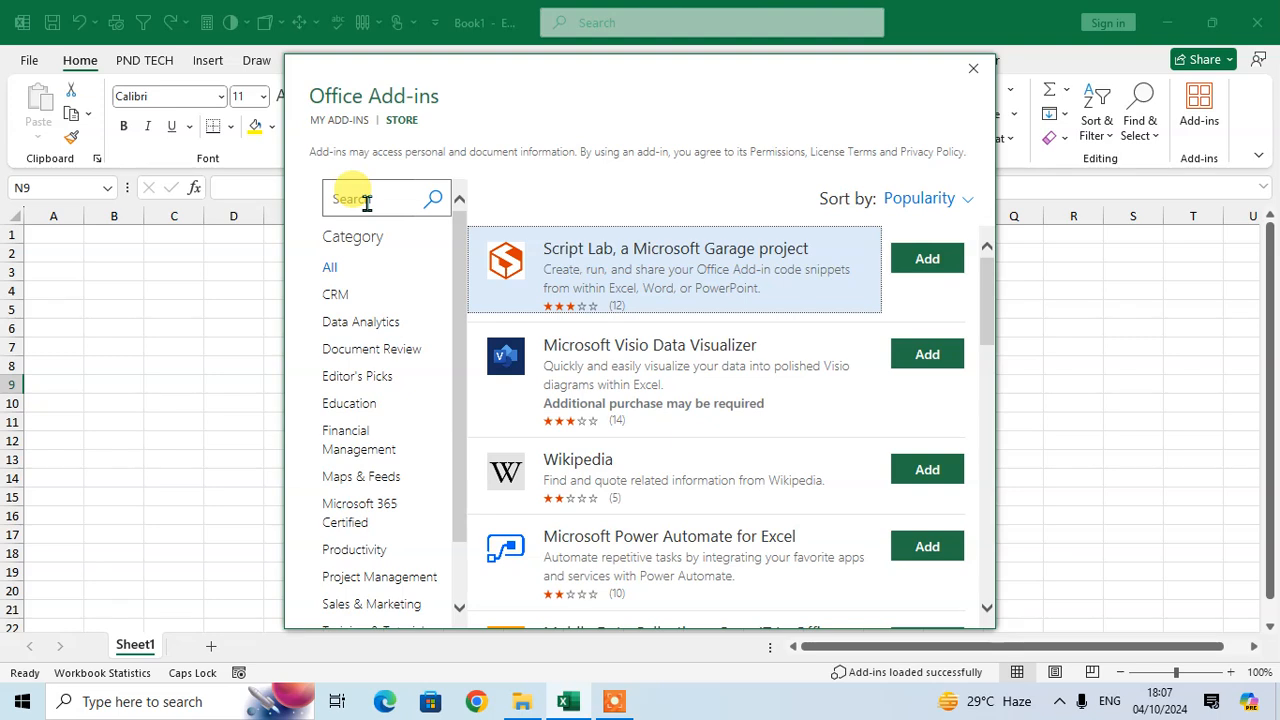
left_click(367, 203)
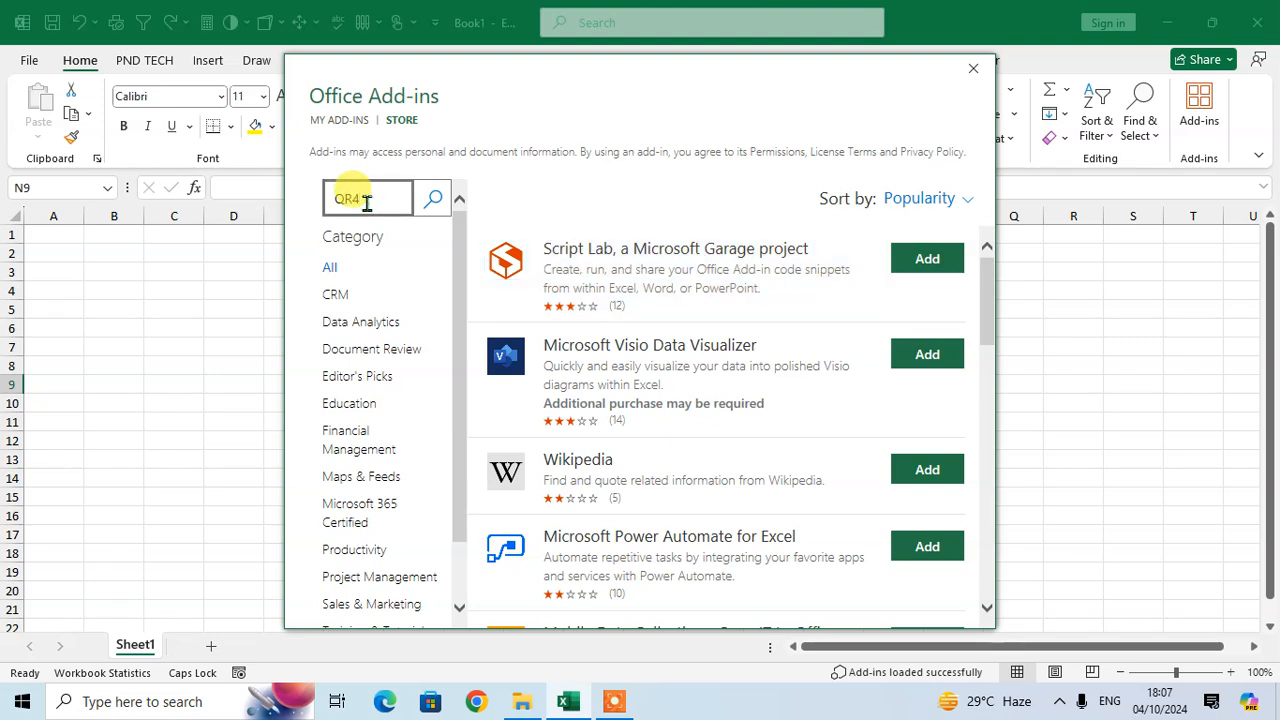
left_click(430, 199)
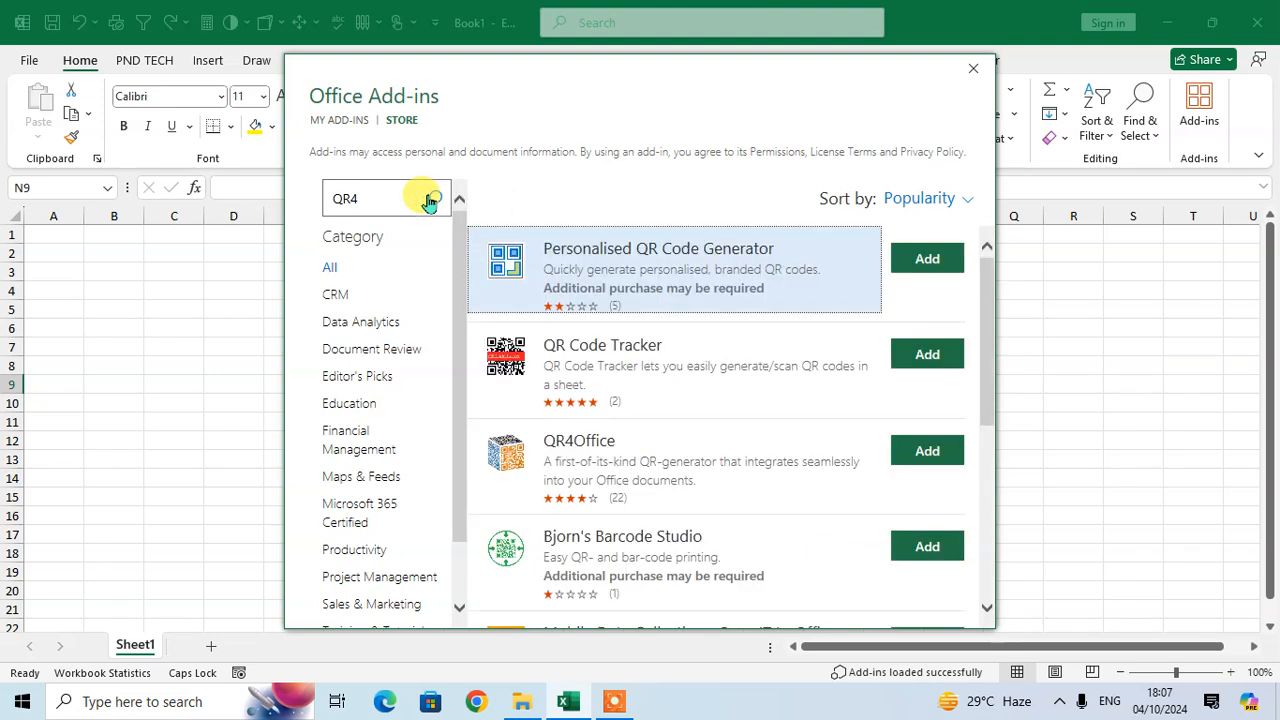
Step: Review the QR4Office add-in's details, add it to the workbook and accept its licence terms and privacy policy
left_click(658, 465)
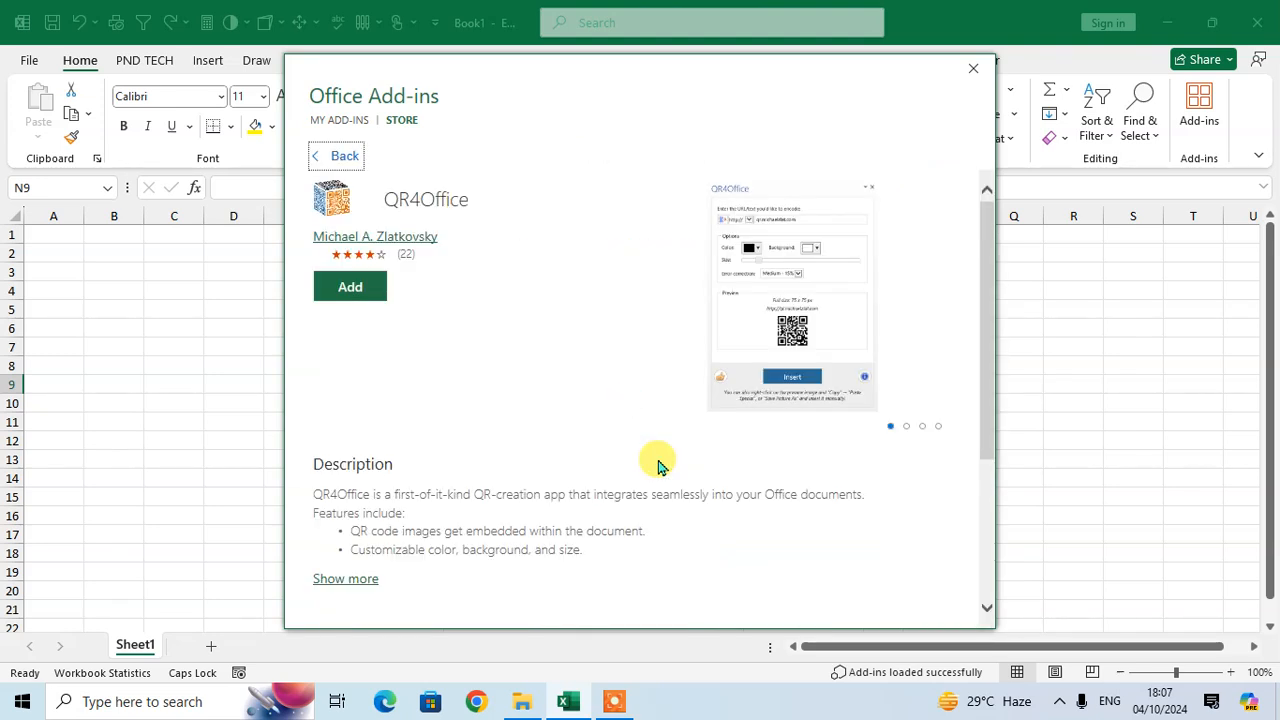
scroll(540, 480, "down", 2)
scroll(560, 520, "down", 1)
scroll(583, 531, "down", 1)
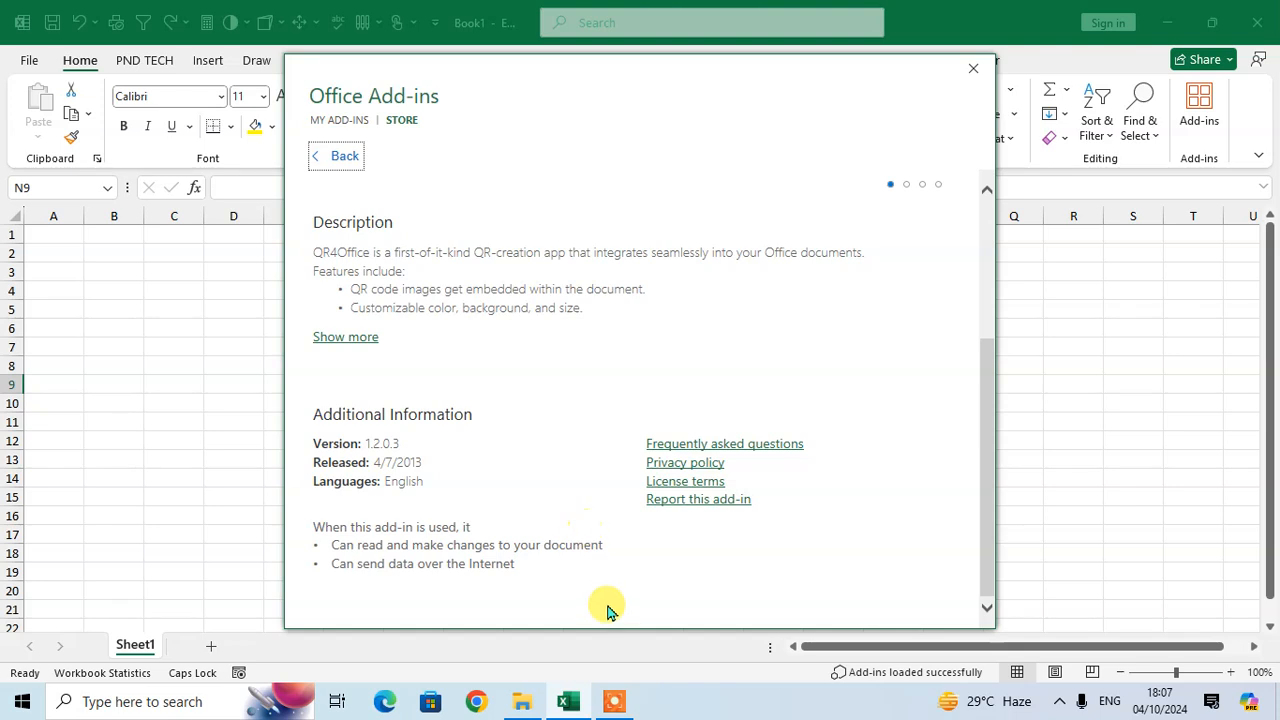
scroll(575, 311, "up", 5)
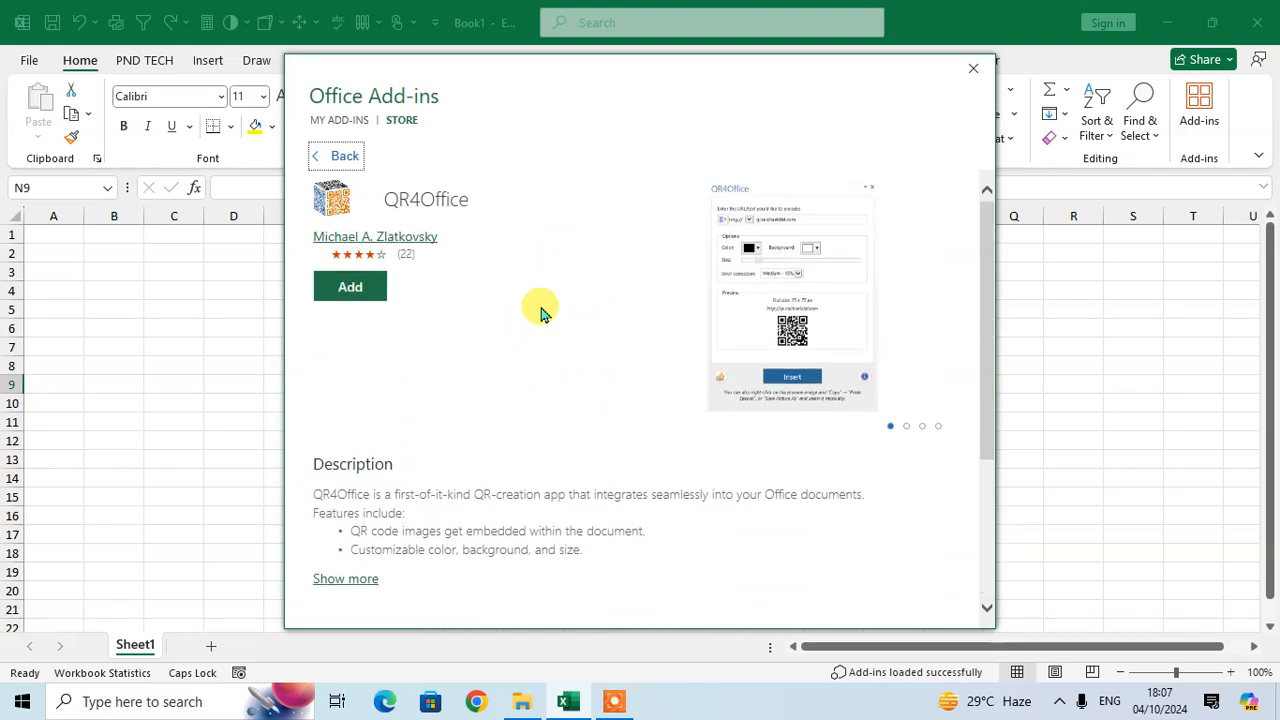
left_click(343, 292)
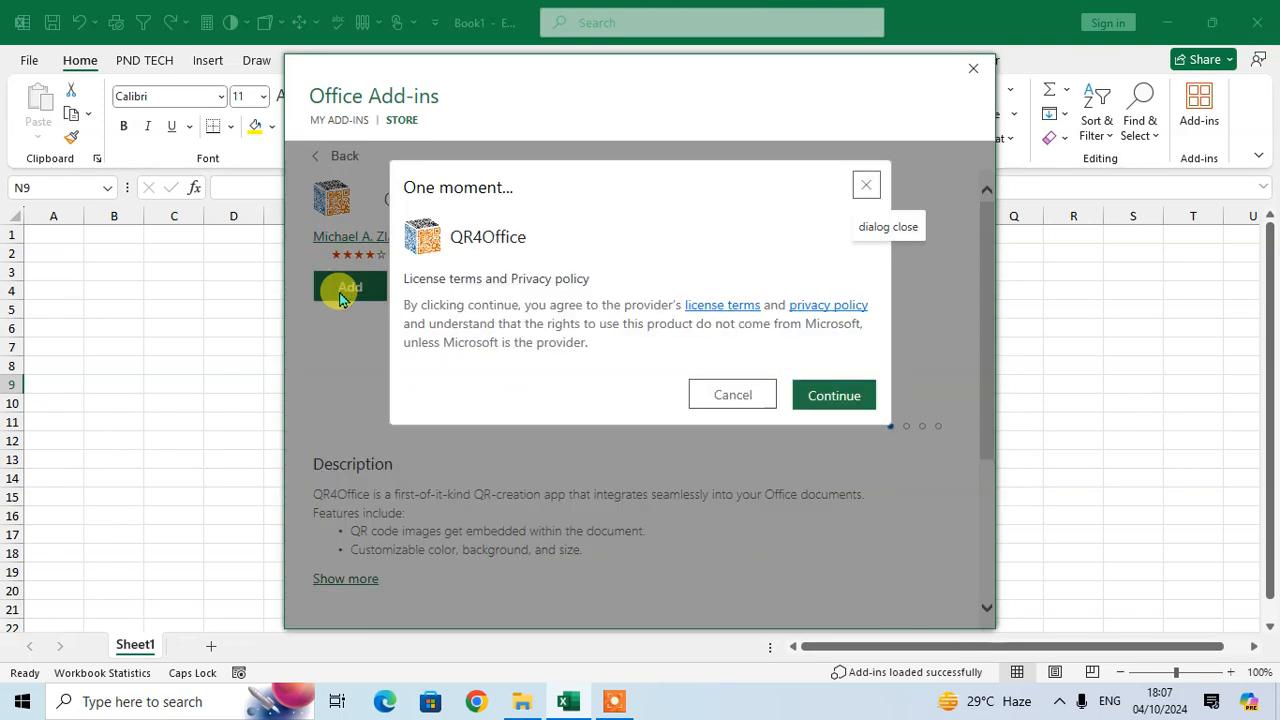
left_click(864, 400)
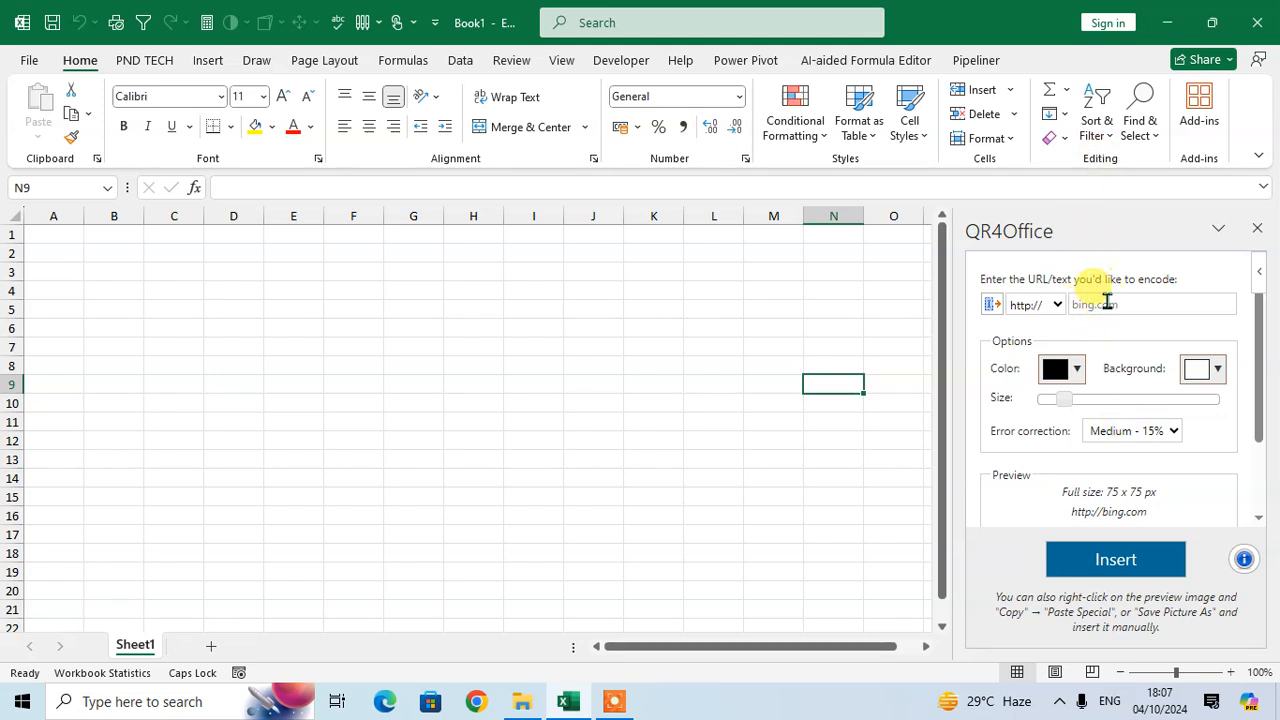
left_click(1058, 306)
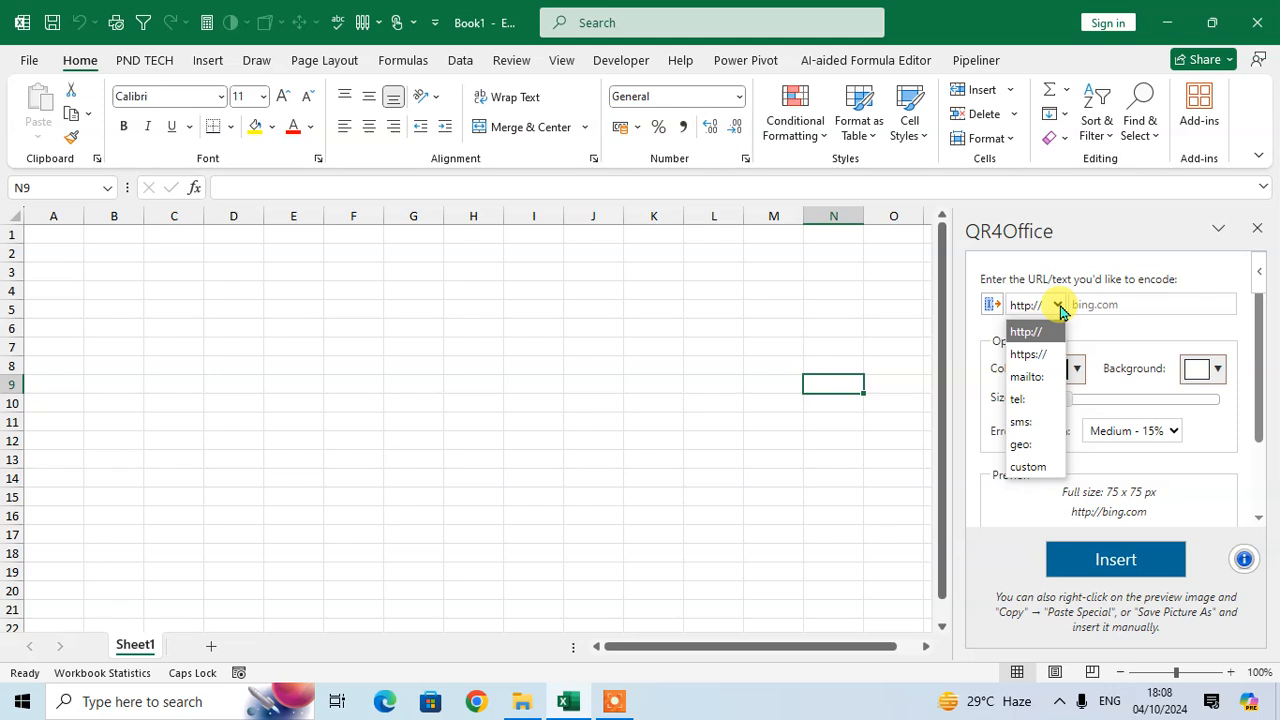
left_click(1105, 304)
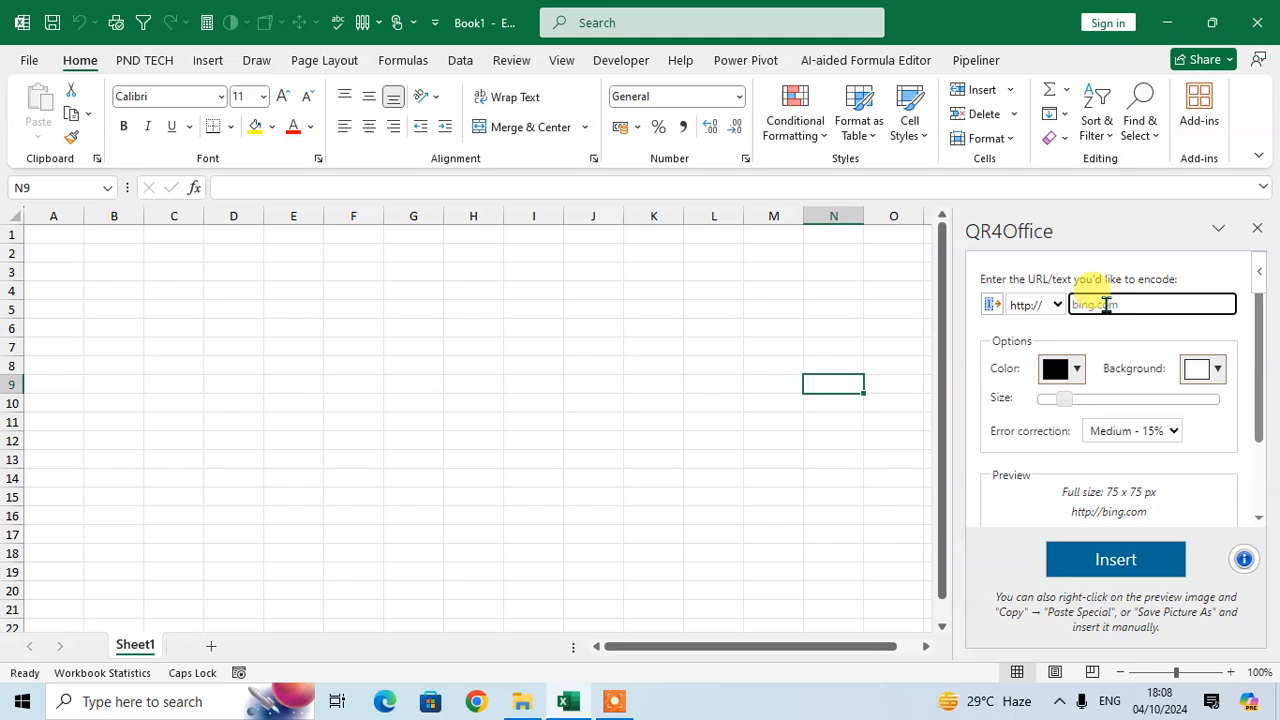
type("N")
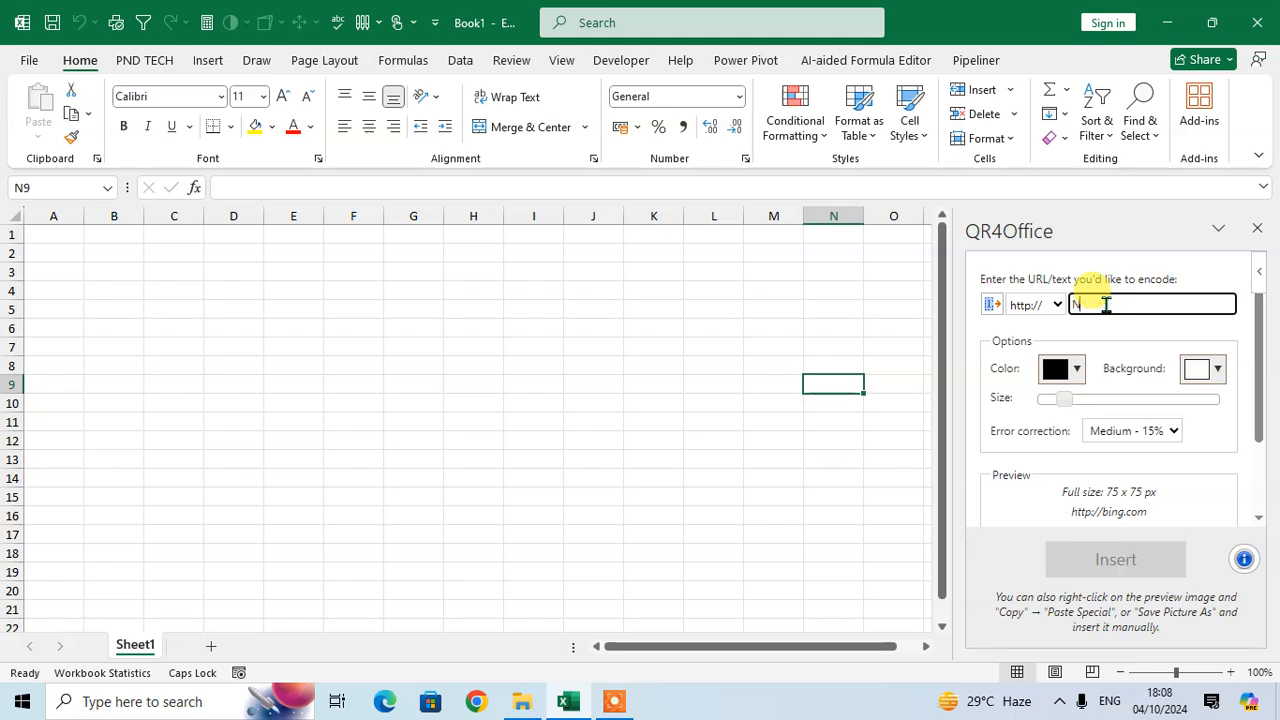
key("BackSpace")
type("nd")
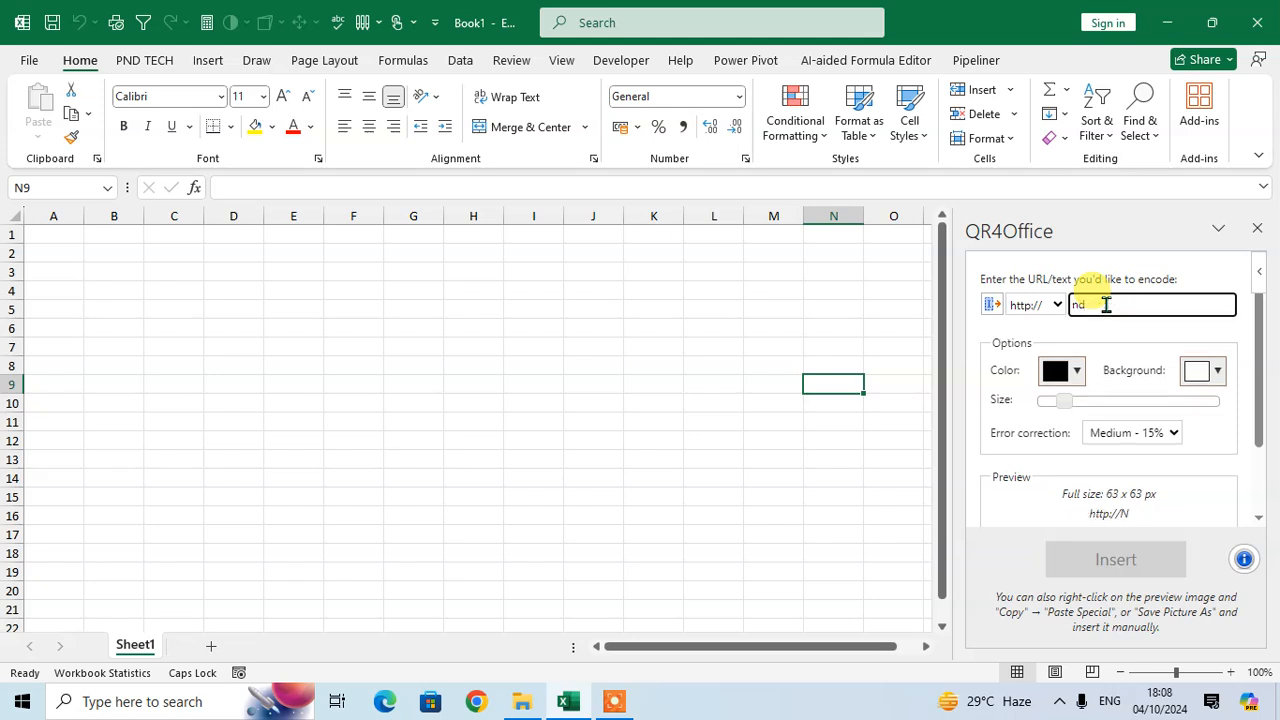
type("tv.com")
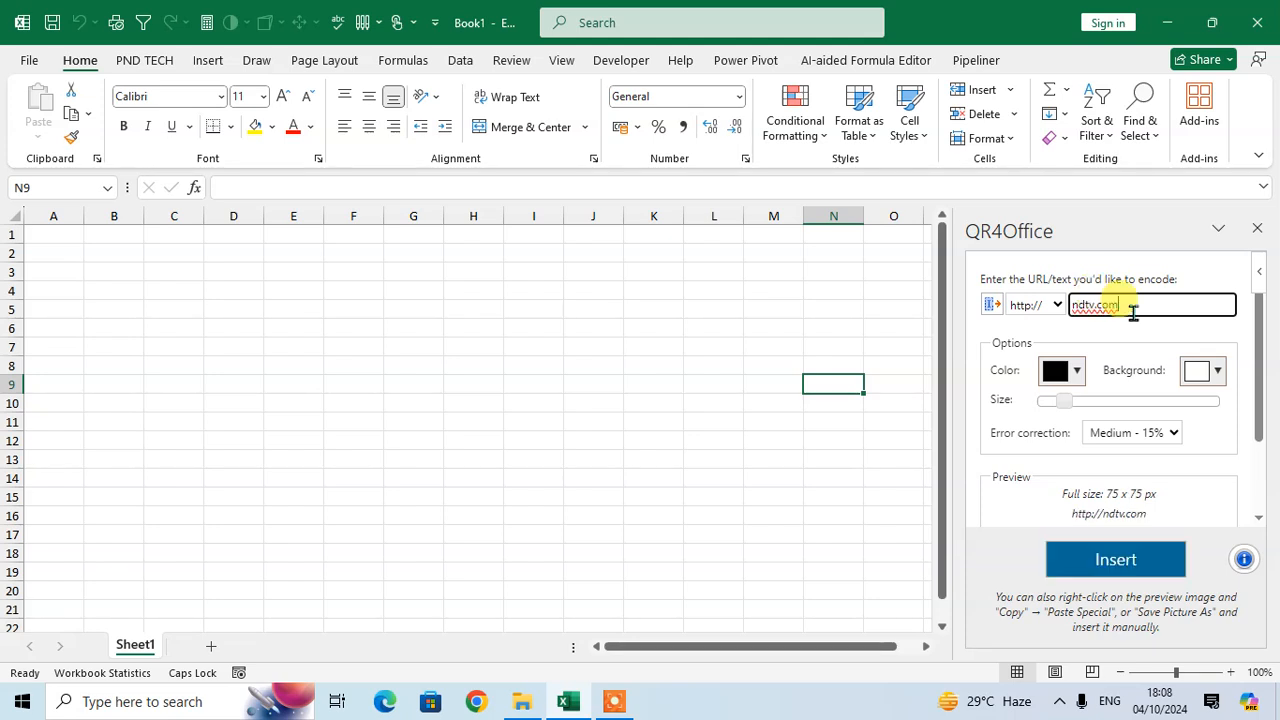
scroll(1140, 487, "down", 1)
scroll(1140, 487, "down", 1)
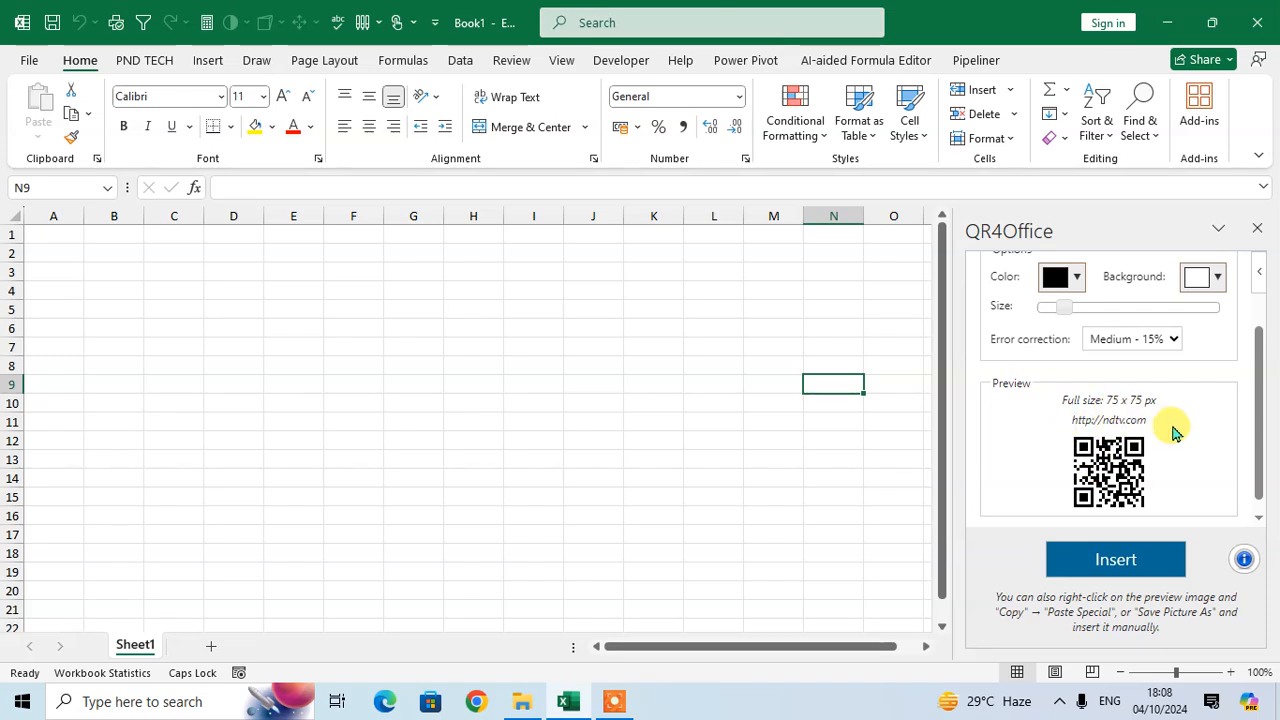
scroll(1148, 462, "up", 2)
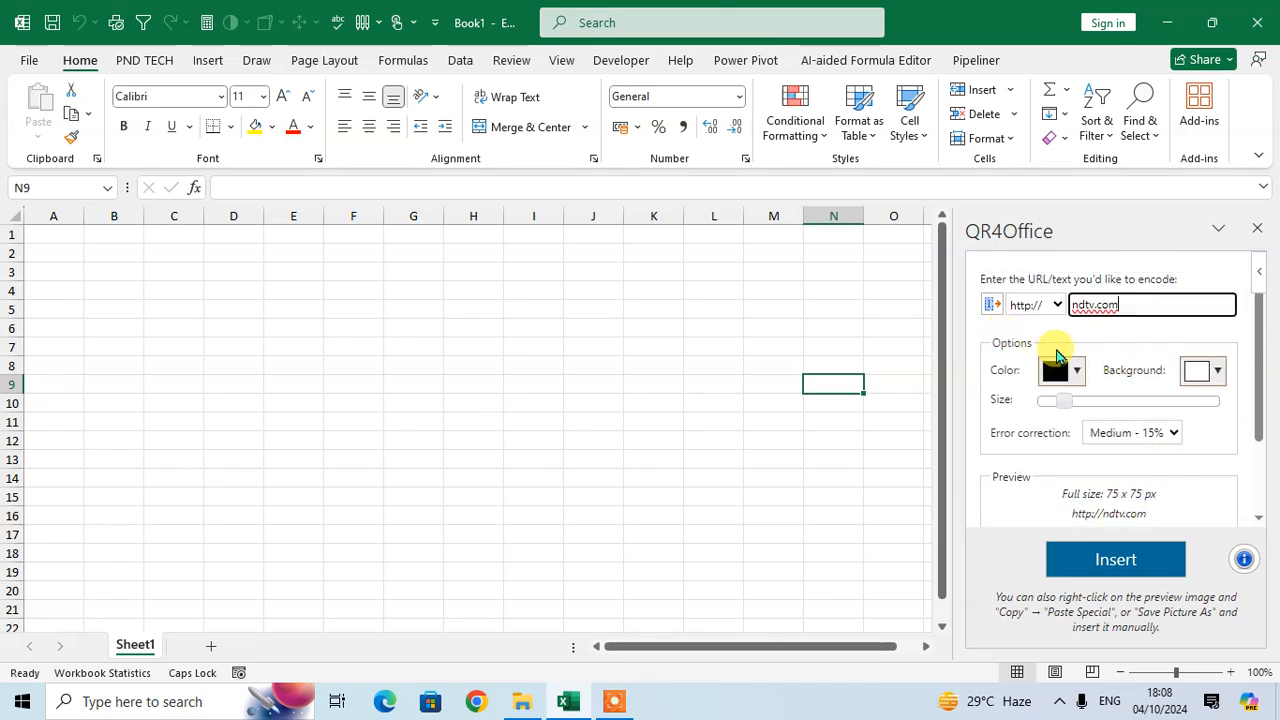
scroll(1118, 401, "down", 1)
scroll(1118, 401, "down", 1)
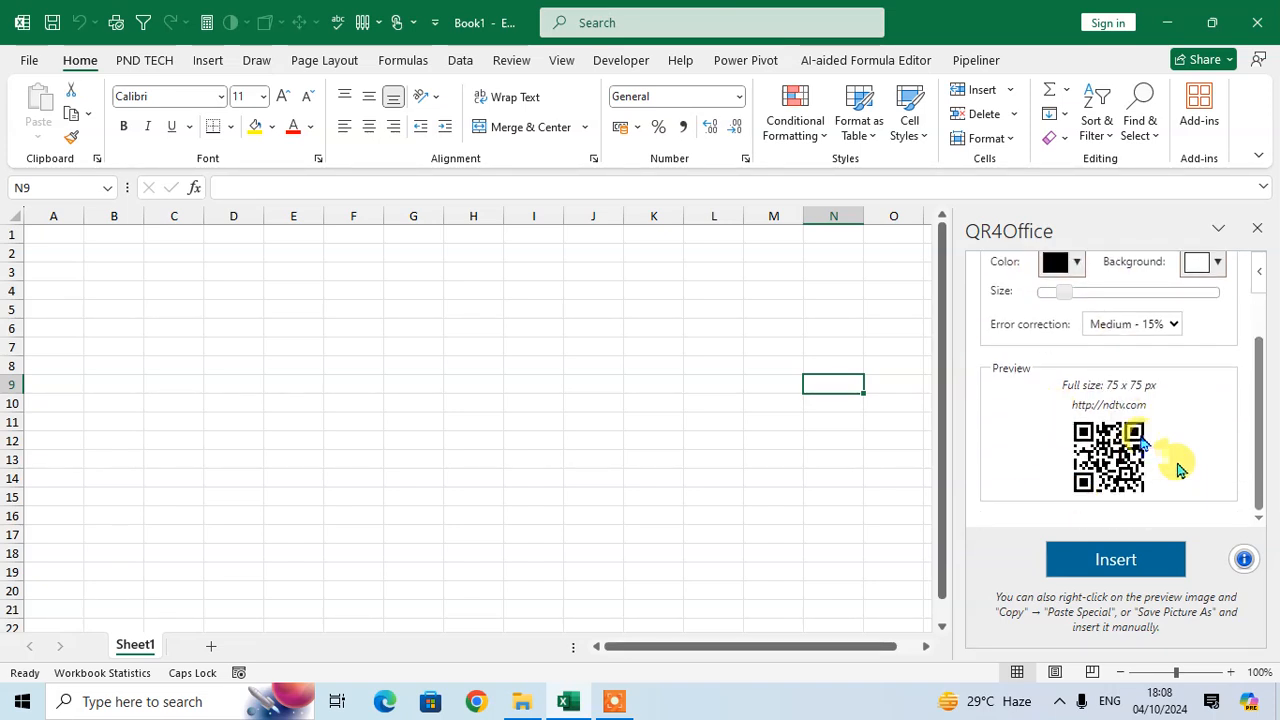
Step: Set the QR code's color to red and its background to yellow
scroll(1110, 457, "up", 1)
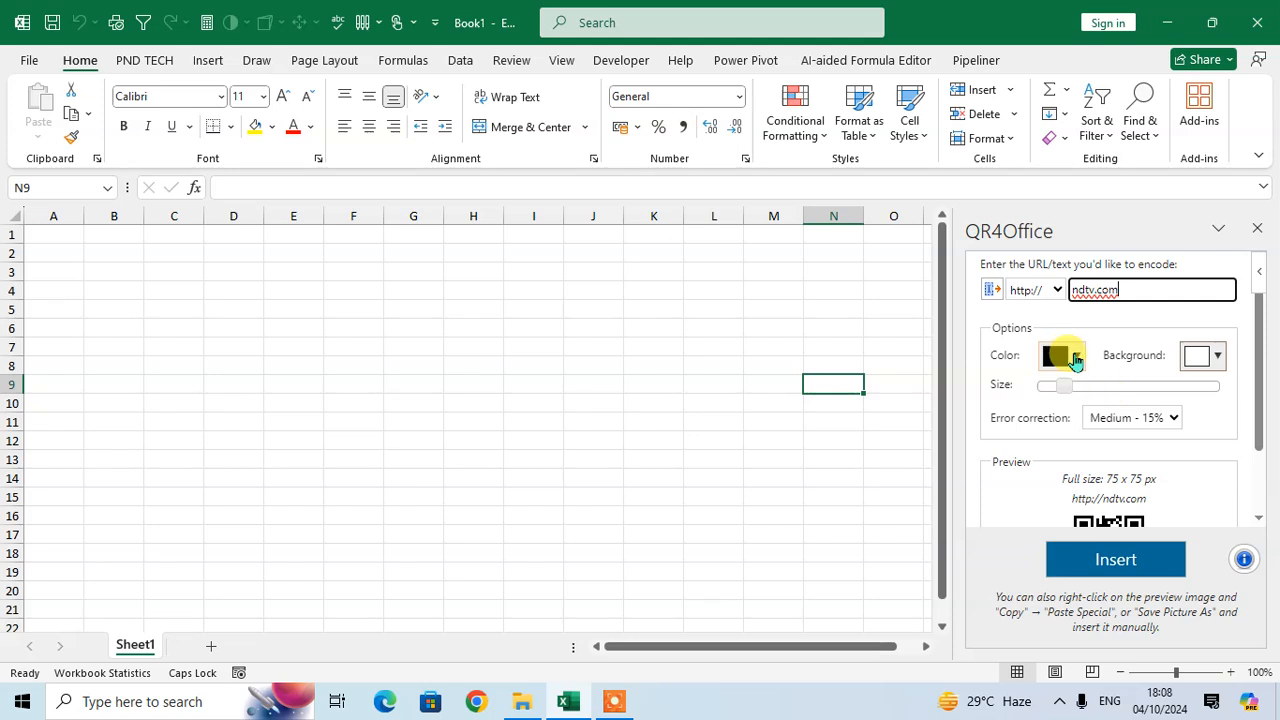
left_click(1082, 366)
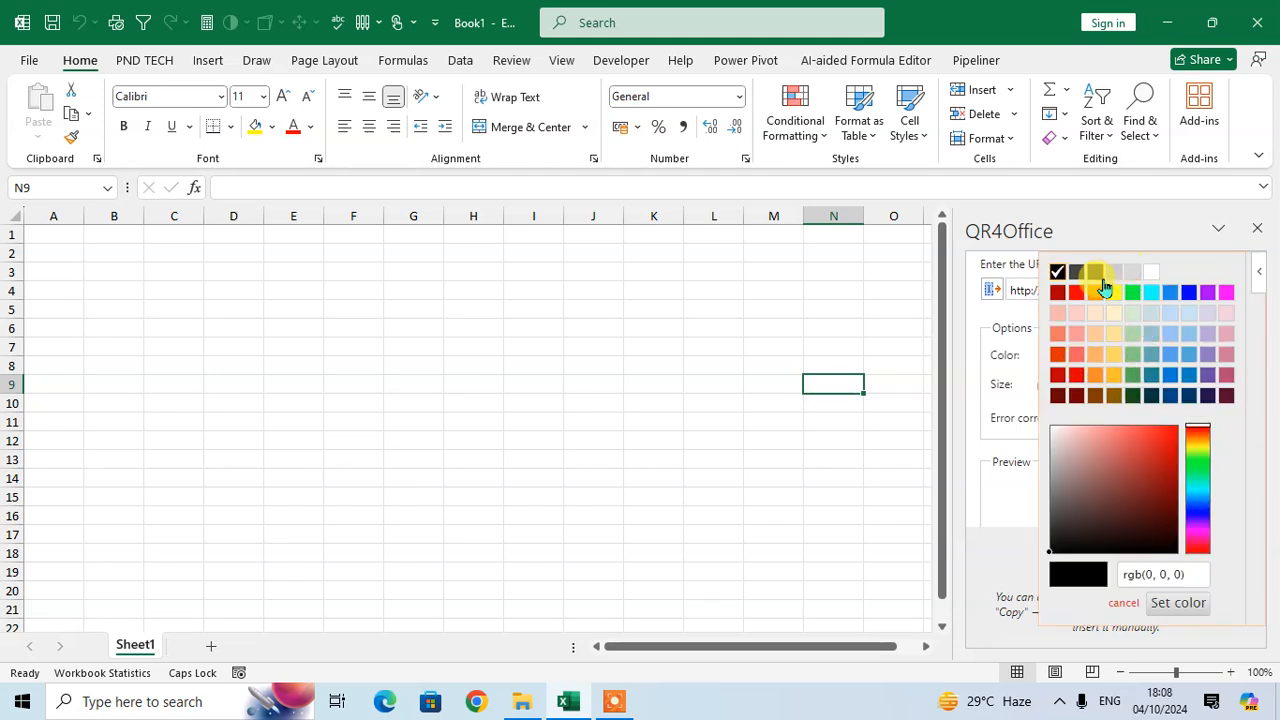
left_click(1078, 296)
scroll(1194, 460, "down", 2)
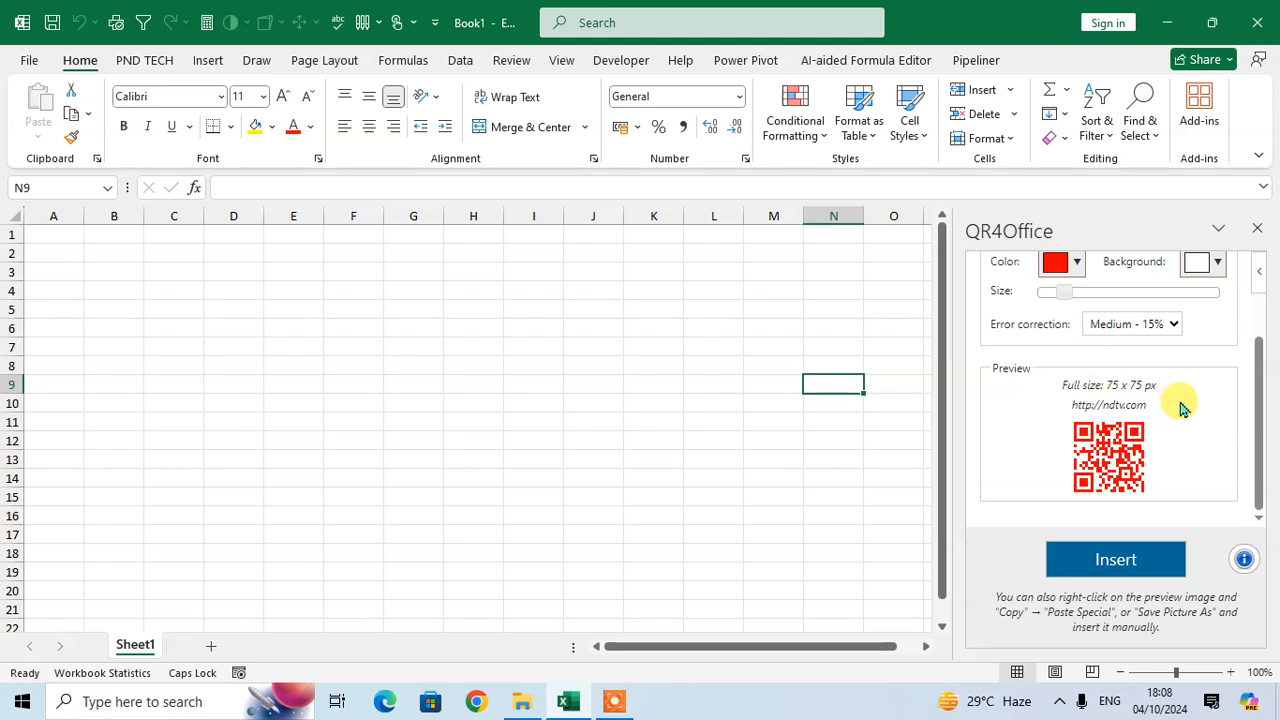
left_click(1219, 264)
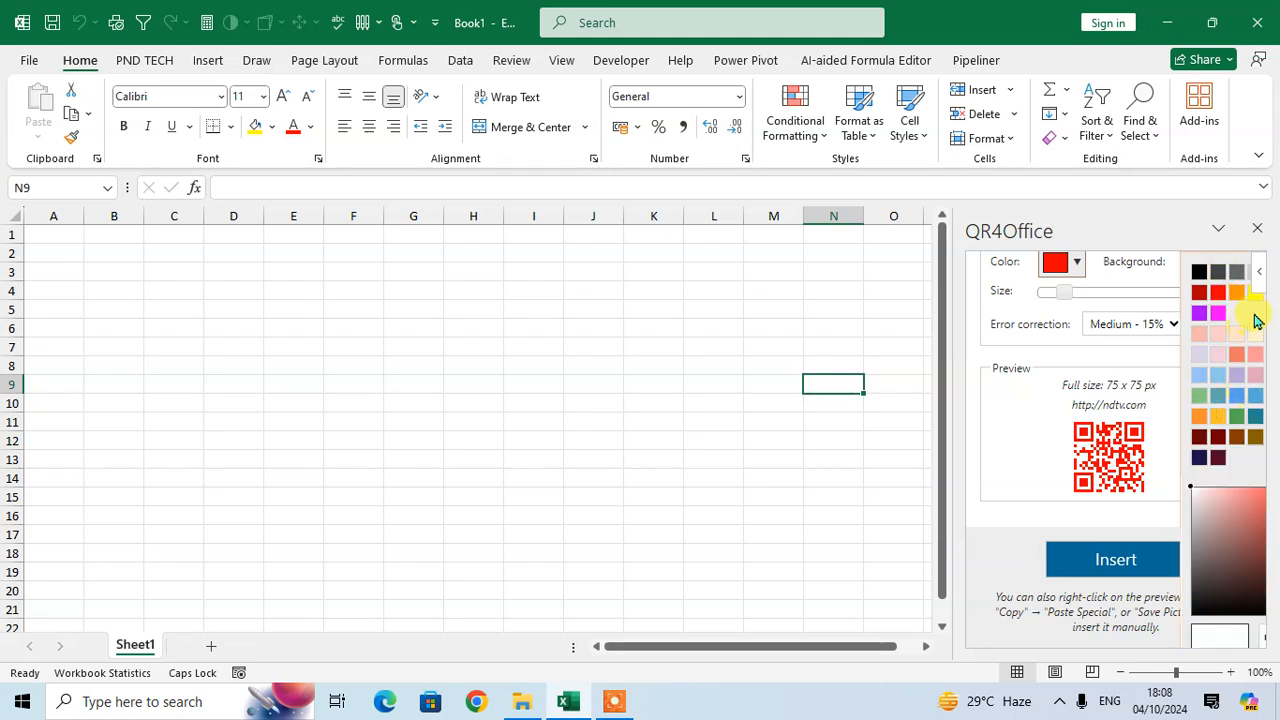
left_click(1247, 294)
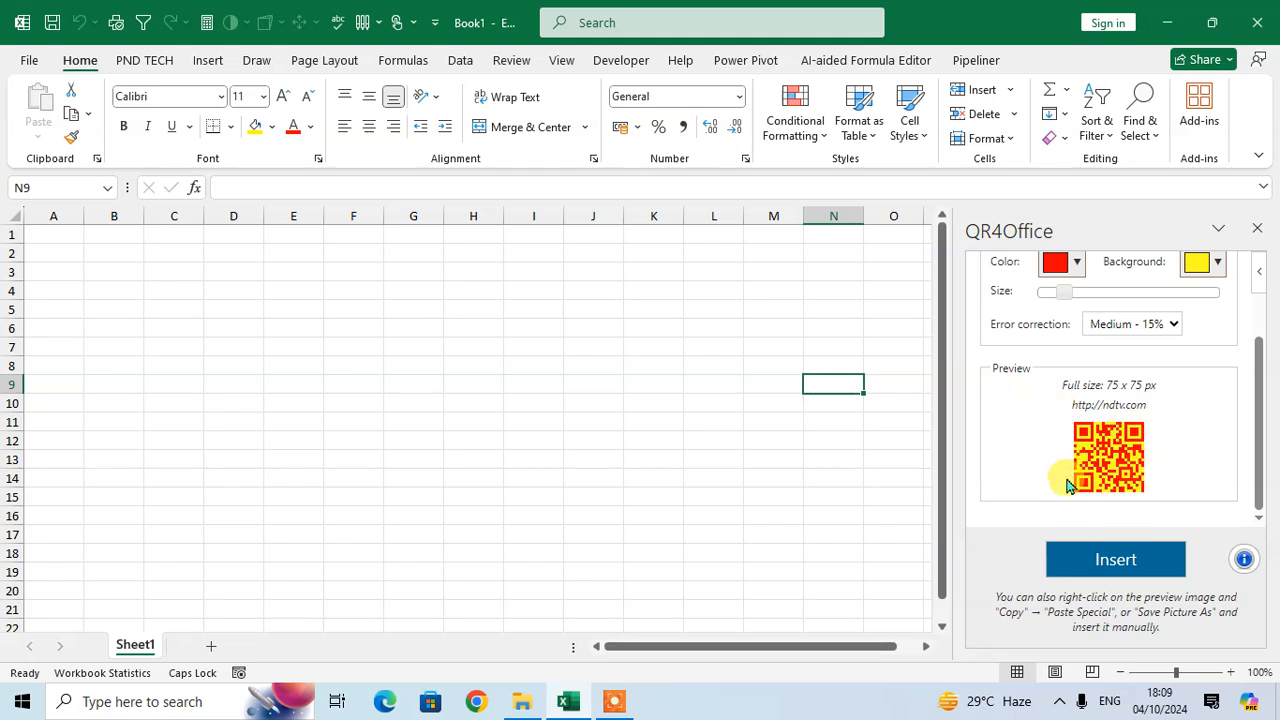
Step: Enlarge the QR code to about 200 x 200 px and select Medium - 15% error correction
left_click_drag(1064, 292, 1134, 300)
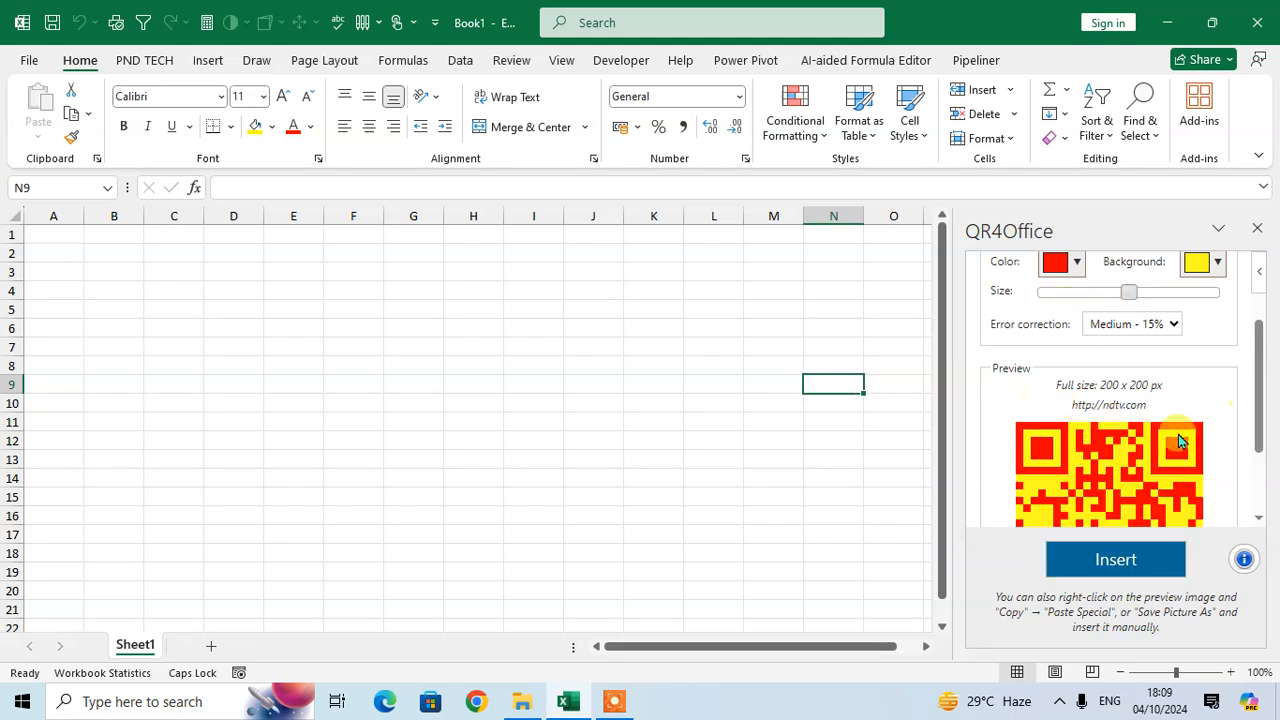
scroll(1140, 440, "down", 2)
scroll(1120, 430, "up", 2)
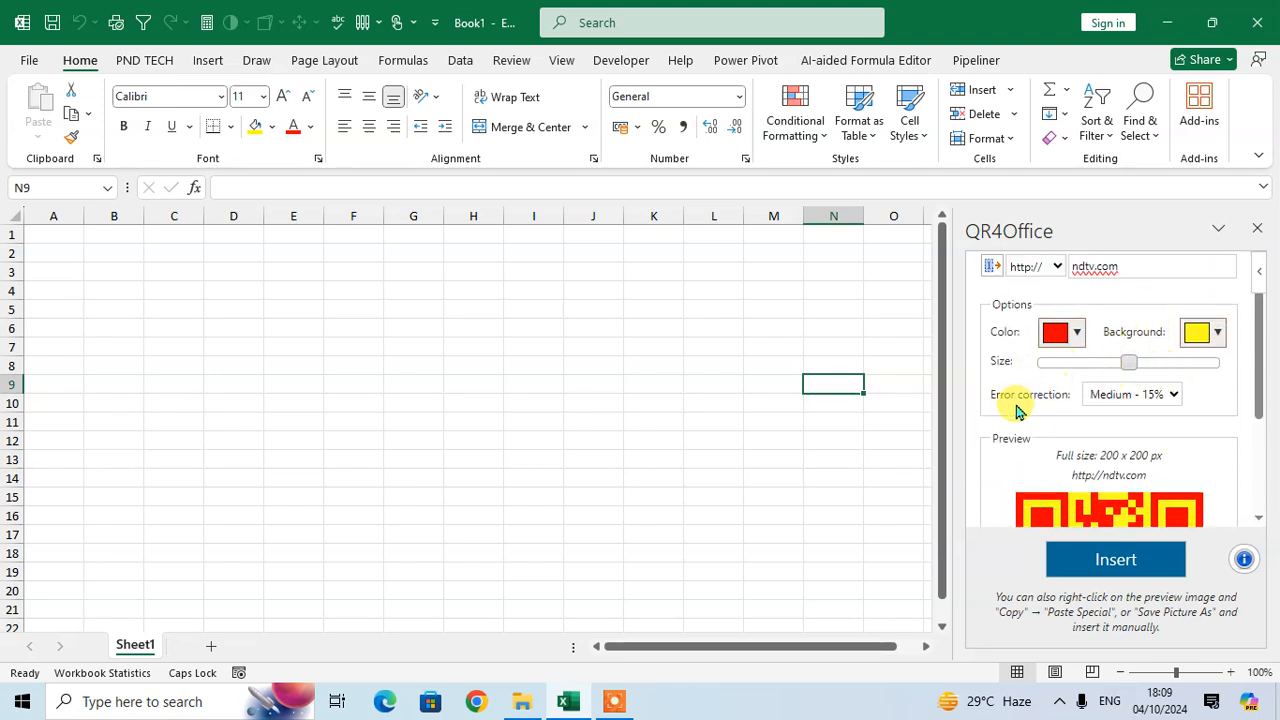
left_click(1174, 396)
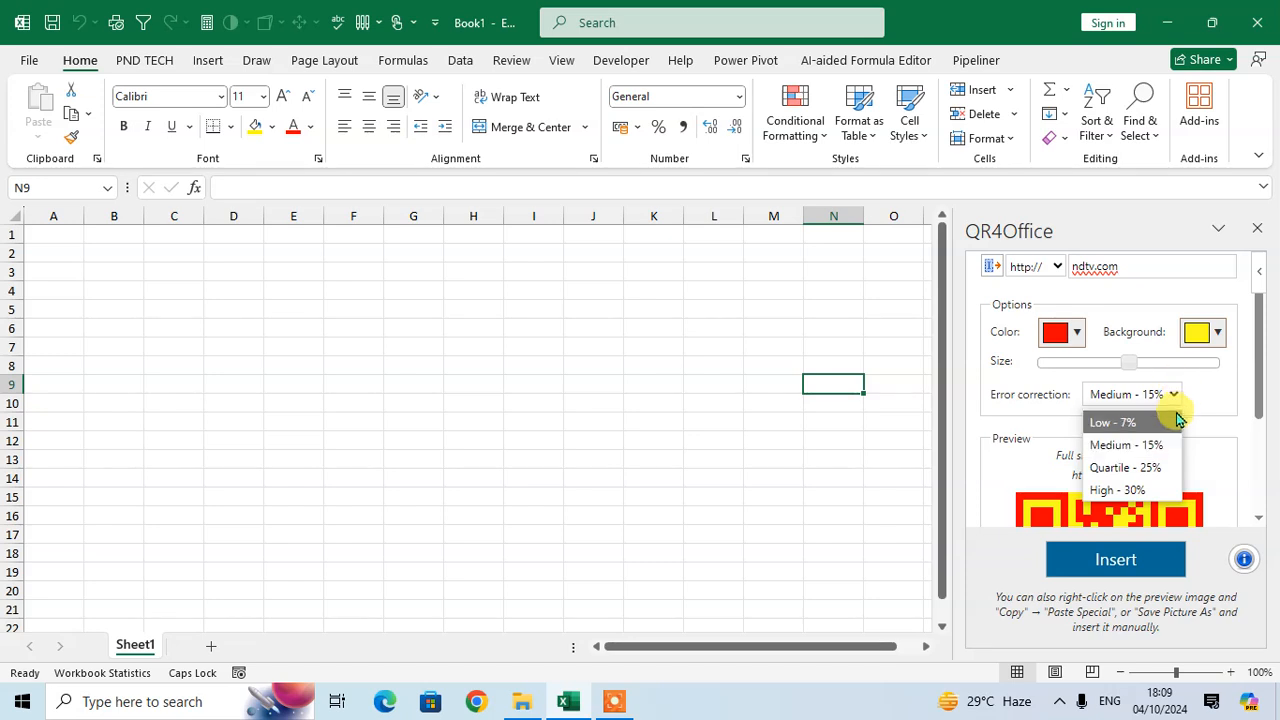
left_click(1128, 445)
scroll(1140, 440, "down", 3)
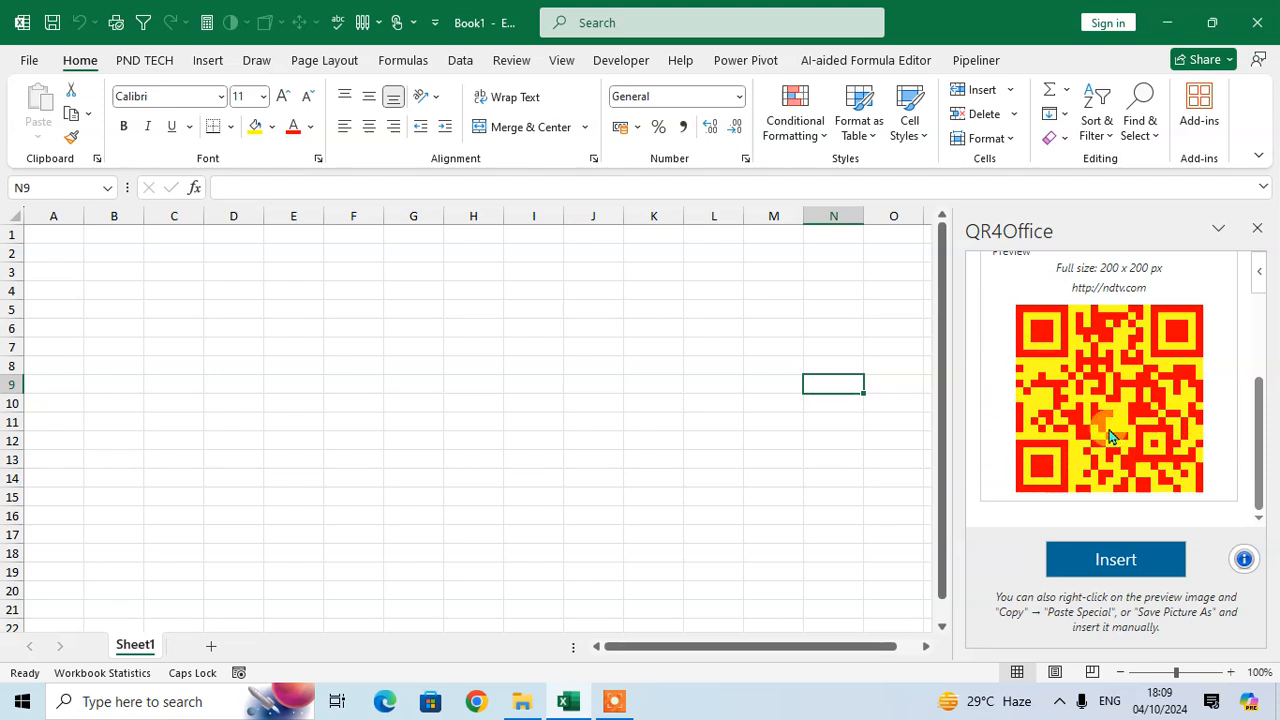
Step: Insert the generated QR code into the sheet at cell G7
left_click(335, 308)
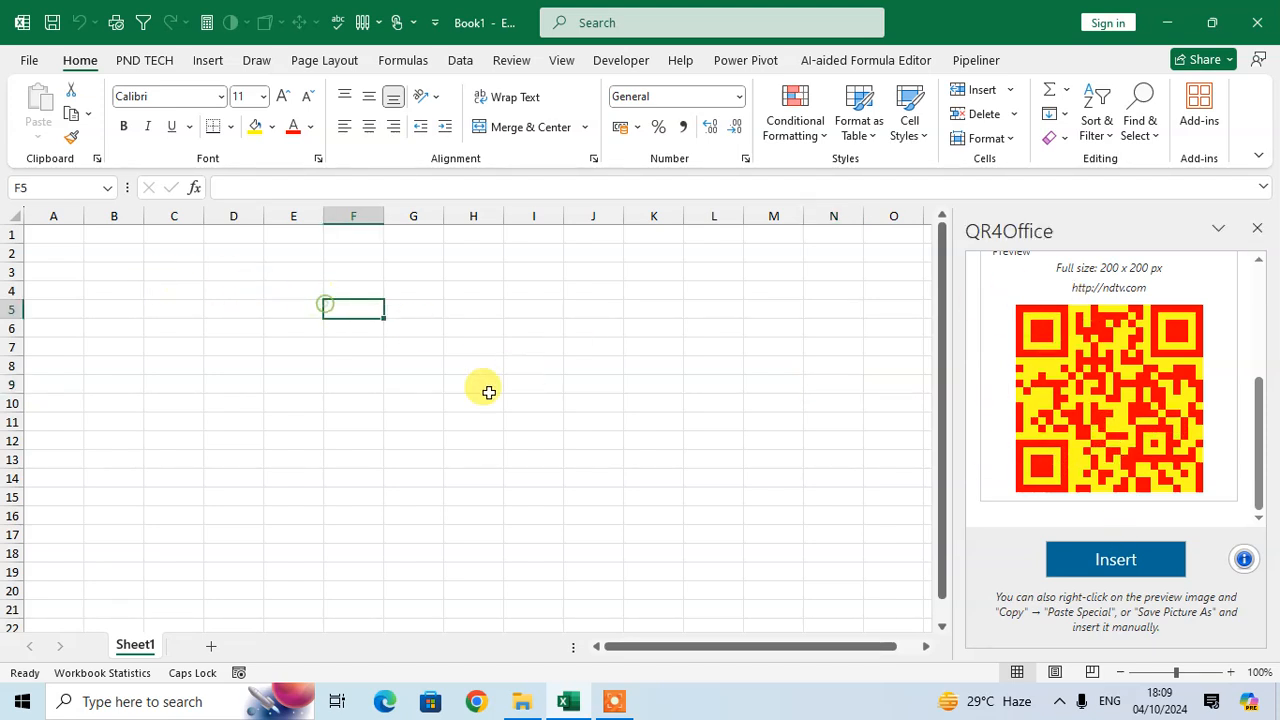
left_click(385, 345)
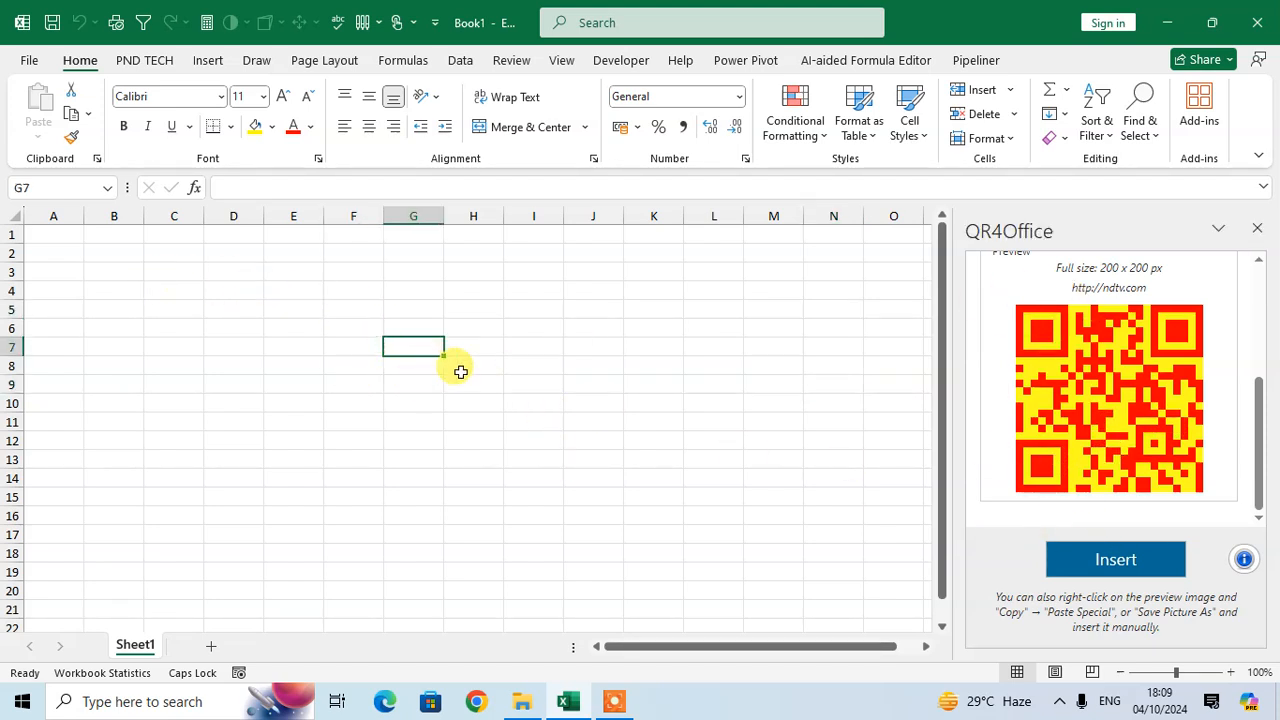
left_click(1114, 566)
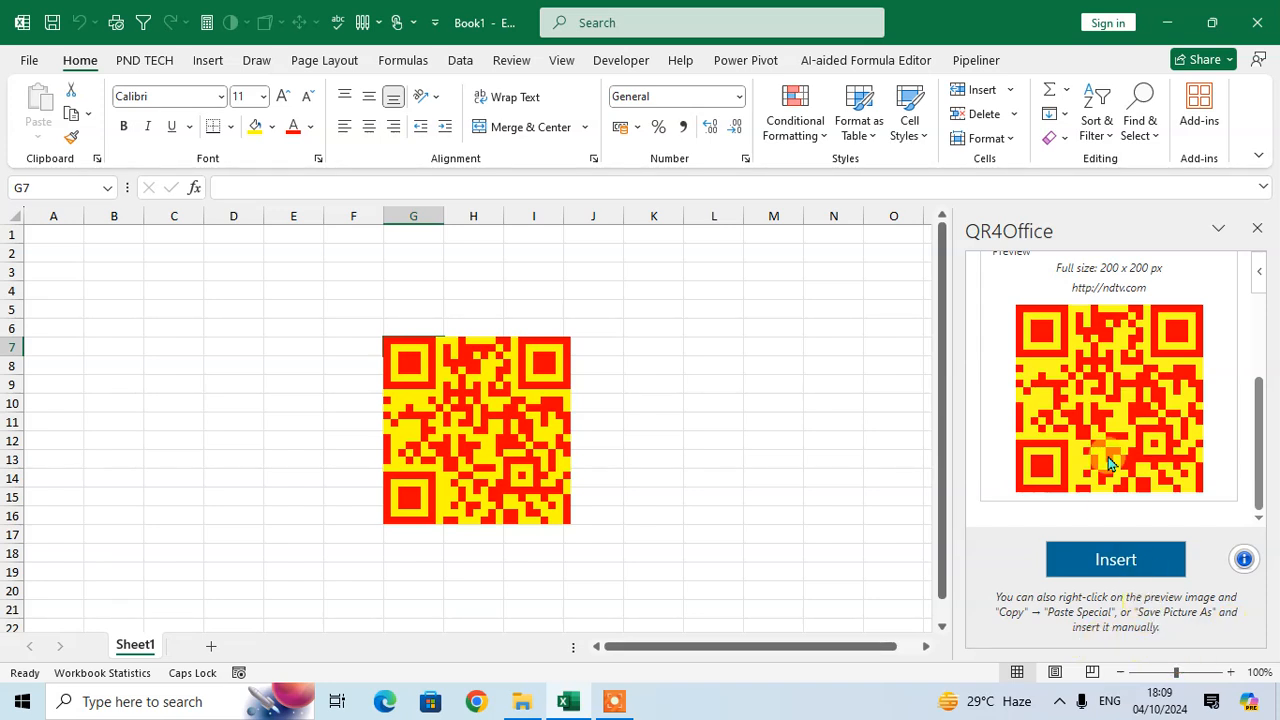
Step: Copy the QR code preview image and use Paste Special to place it at cell A7 as a Picture (PNG)
right_click(1070, 356)
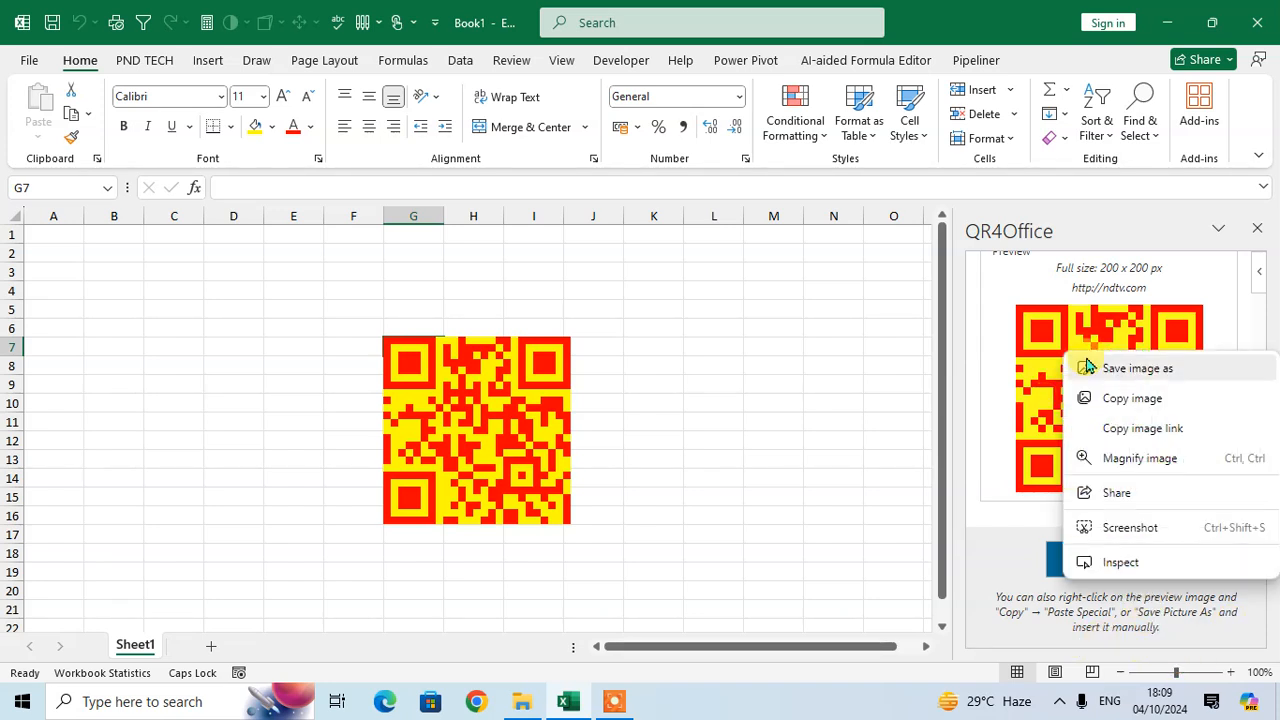
left_click(1140, 400)
left_click(57, 348)
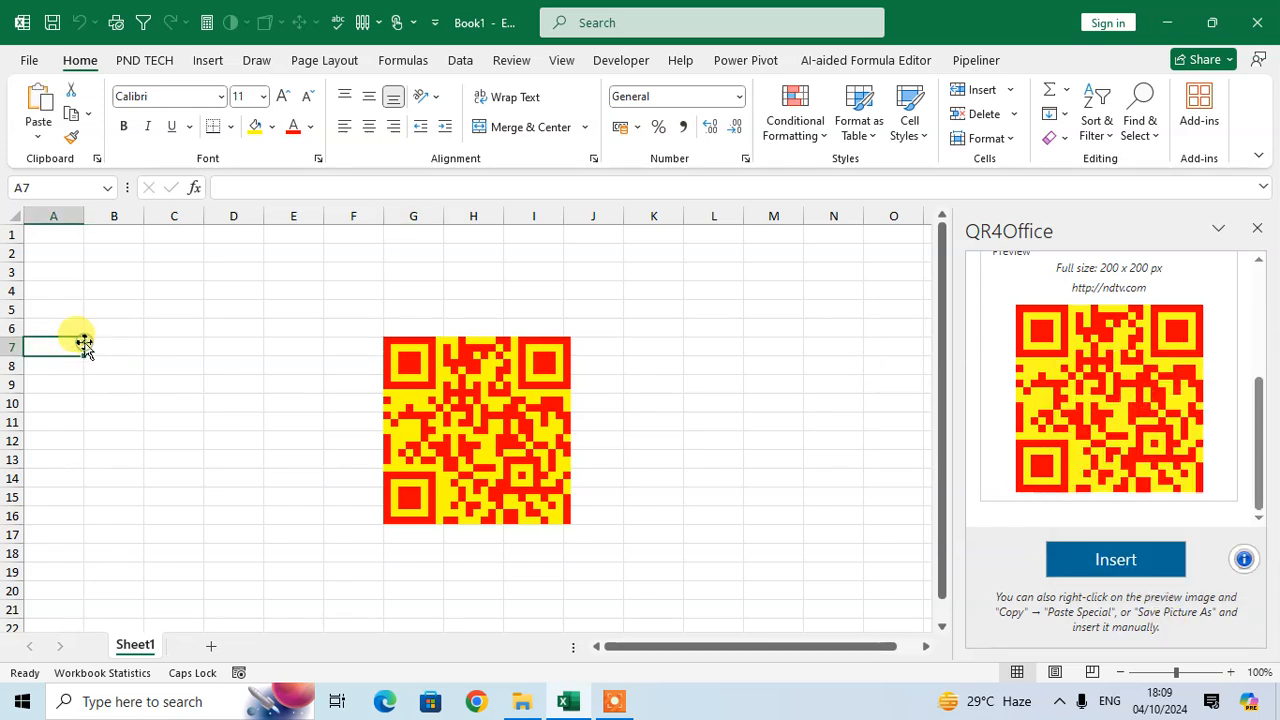
key("ctrl+alt+v")
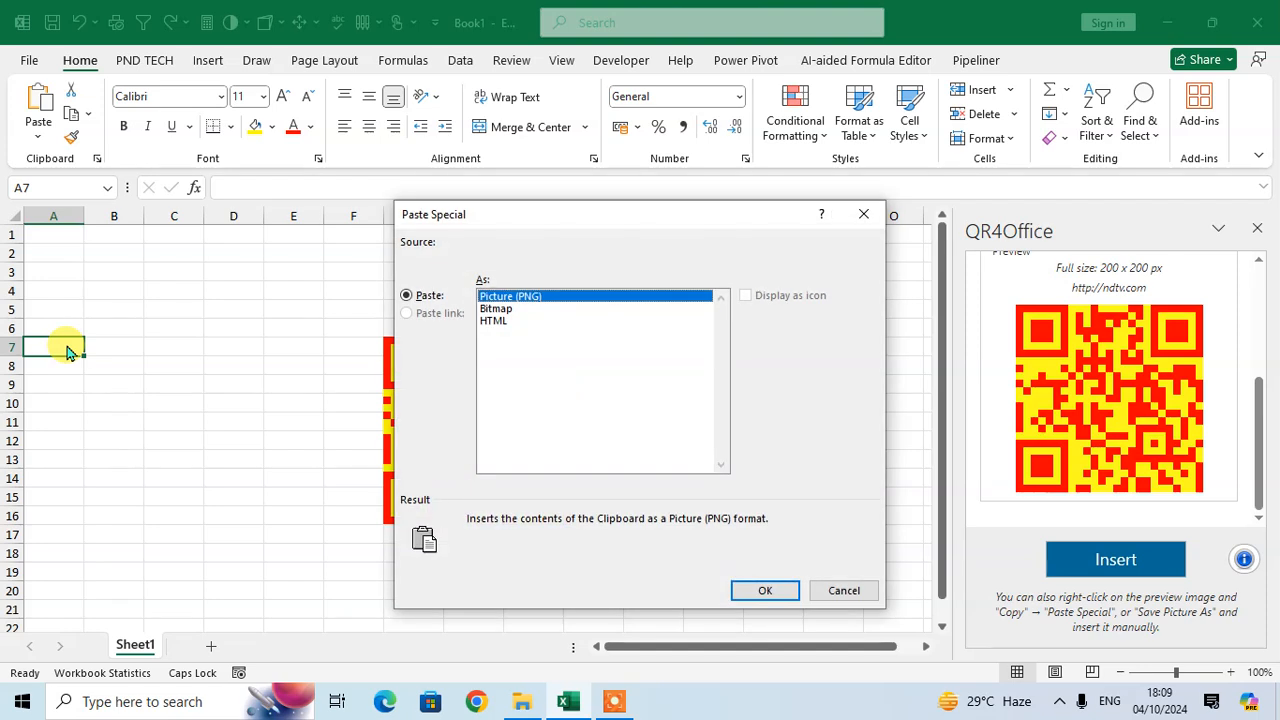
key("Escape")
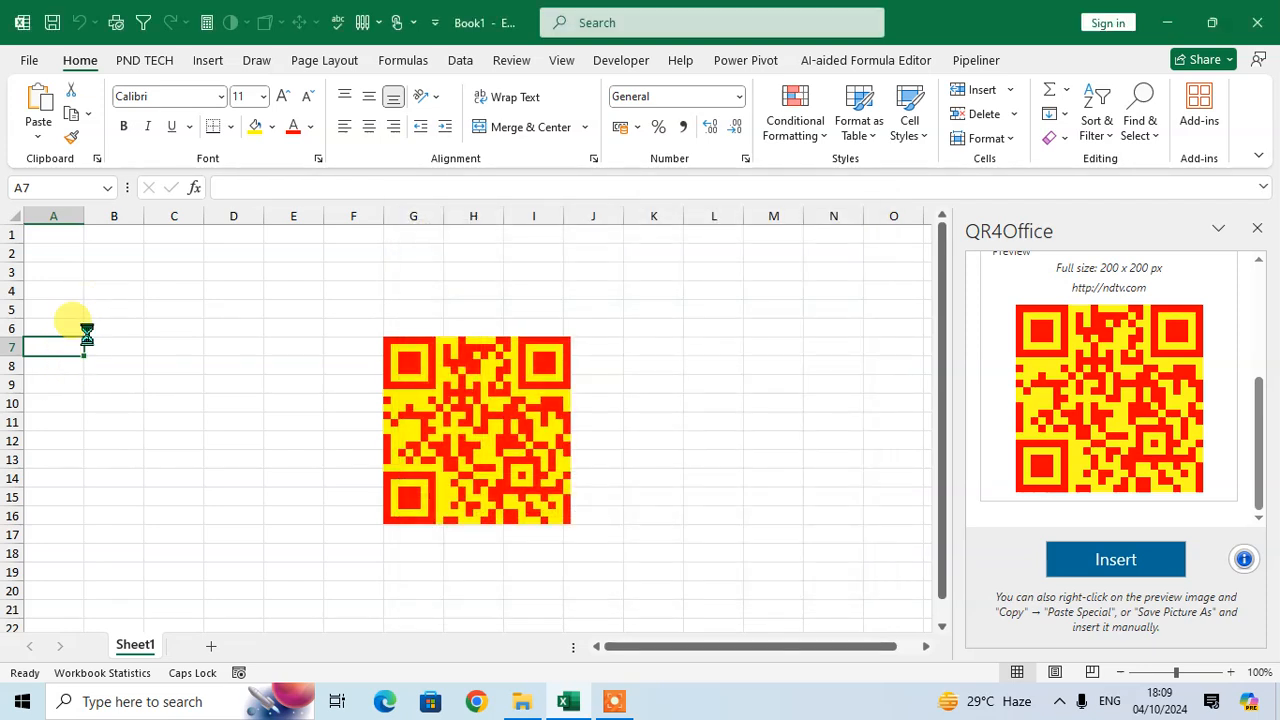
Step: Save the QR code preview image to the Downloads folder as a PNG named "QR code"
right_click(1087, 329)
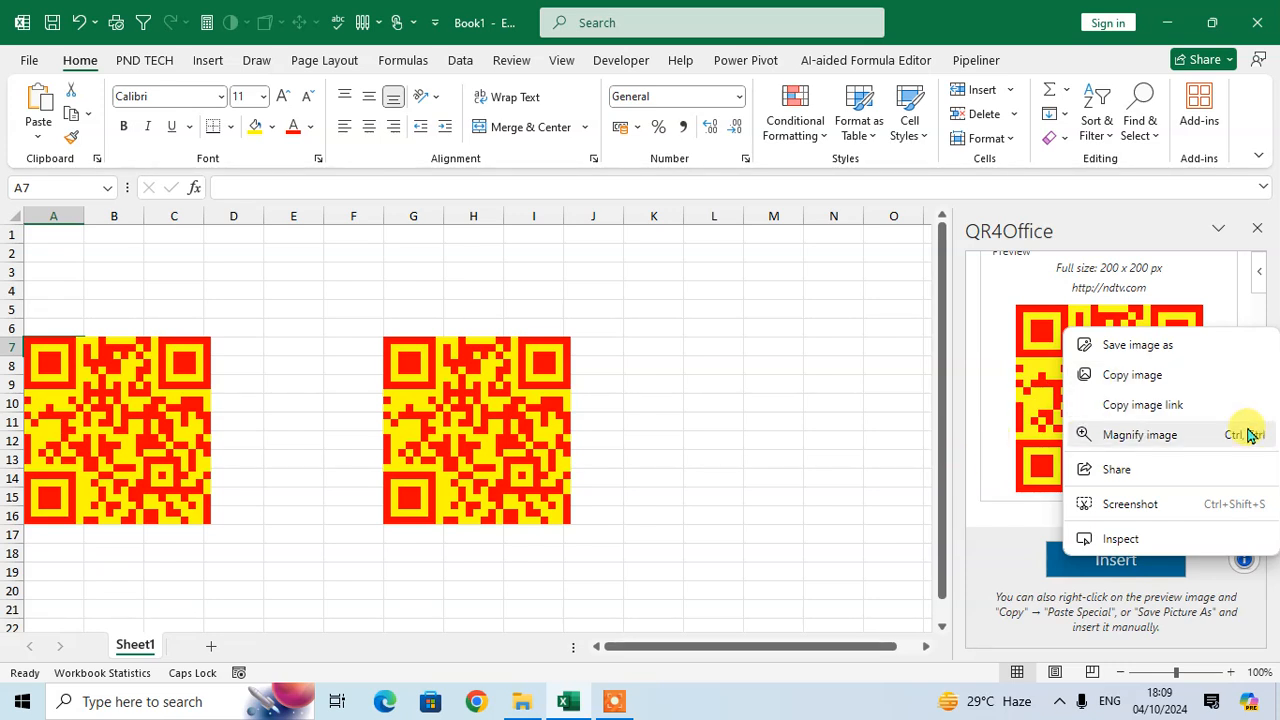
left_click(1138, 345)
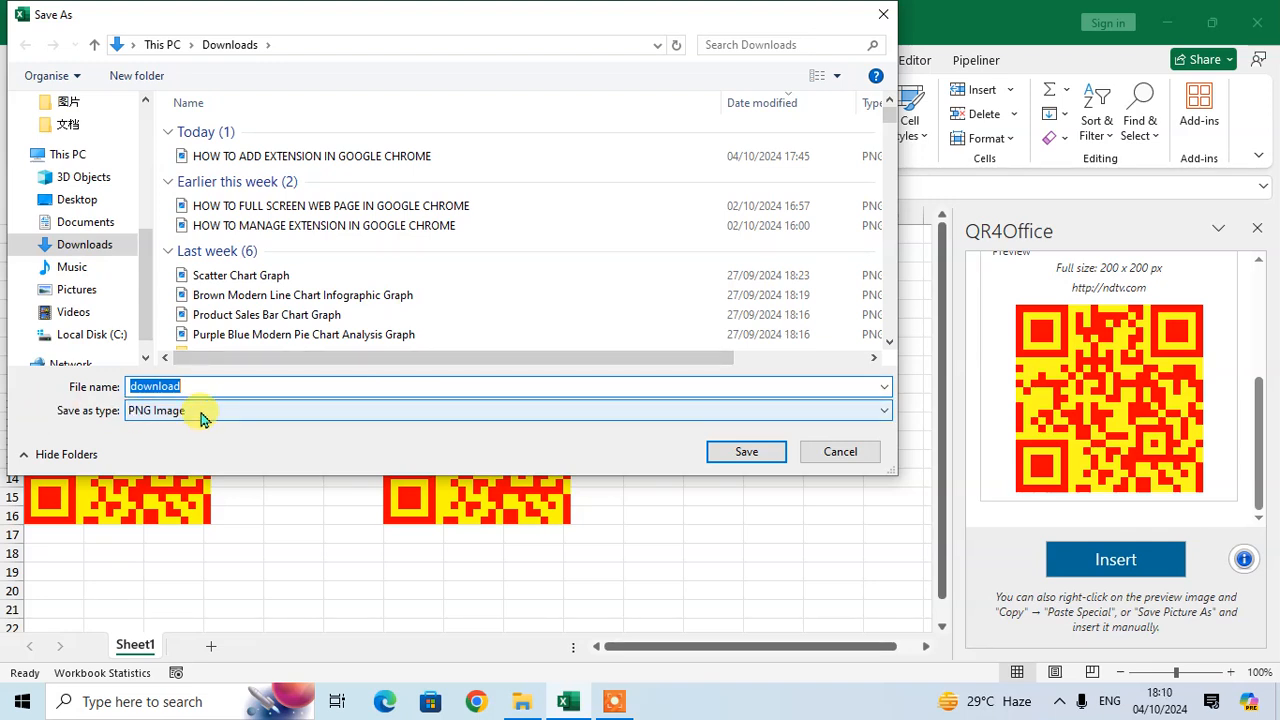
type("QR code")
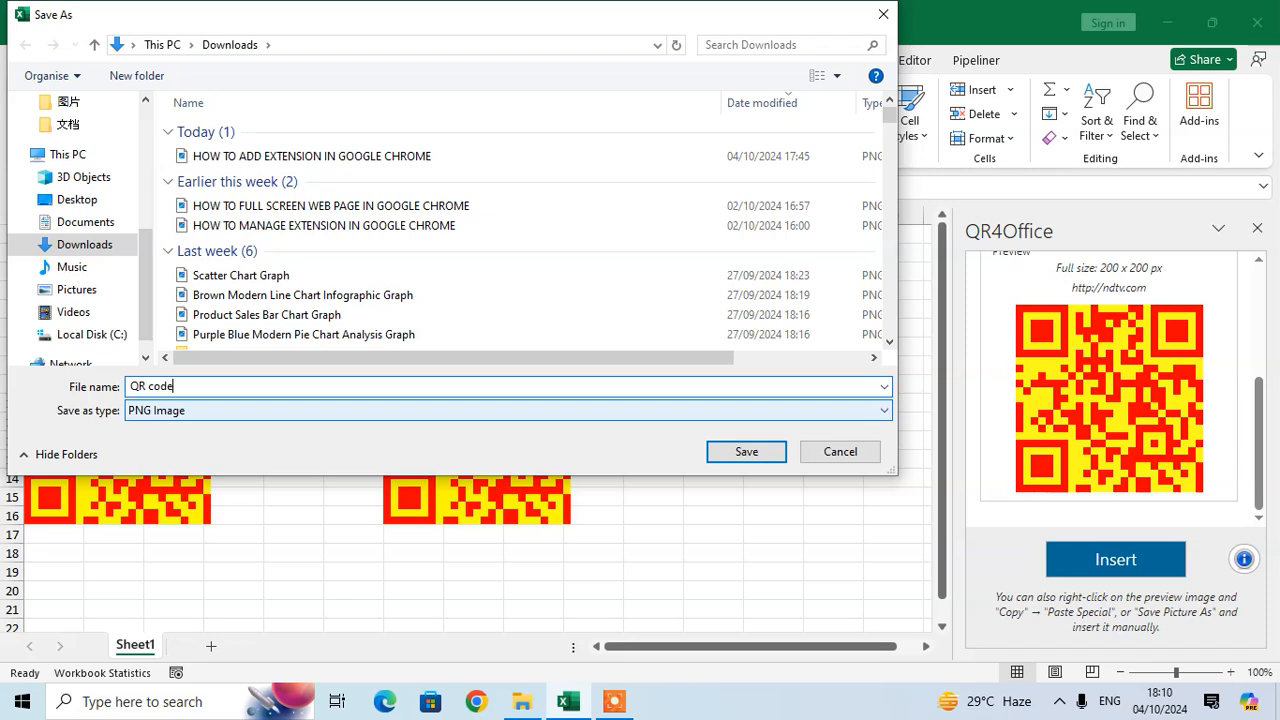
key("Return")
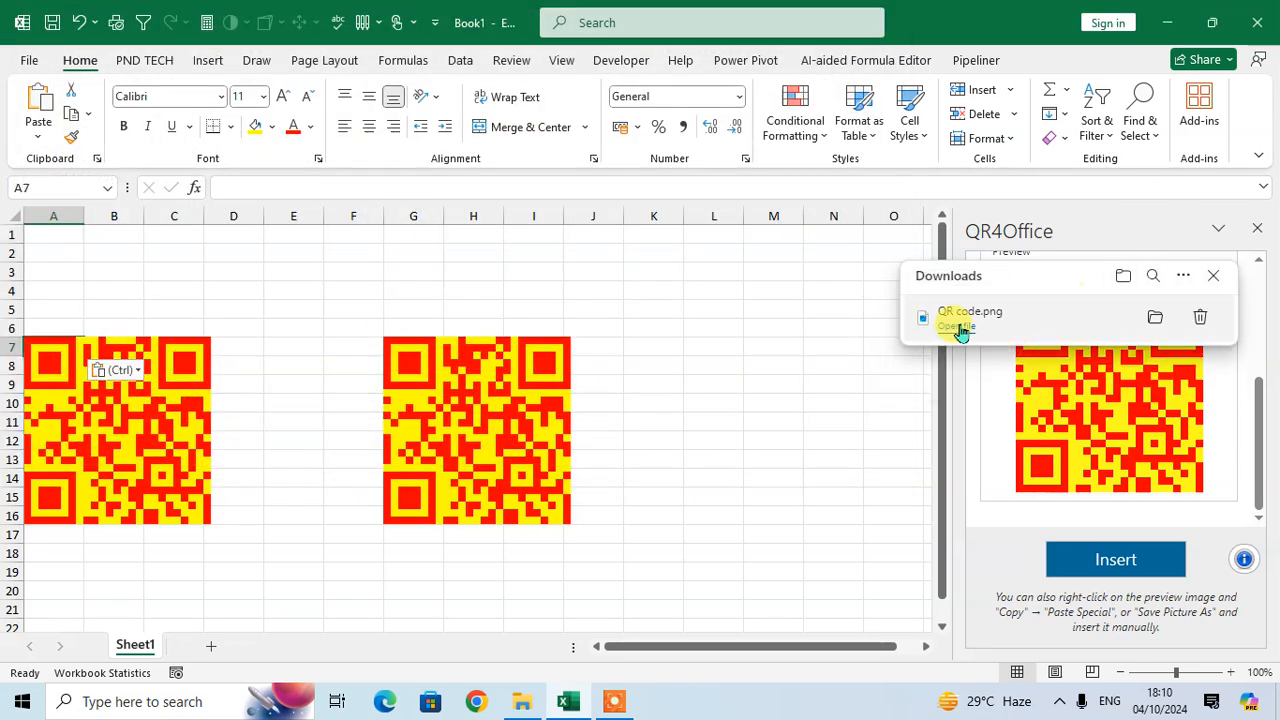
Step: Open the downloaded QR code.png to view it, and close the image viewer and the downloads list
left_click(964, 333)
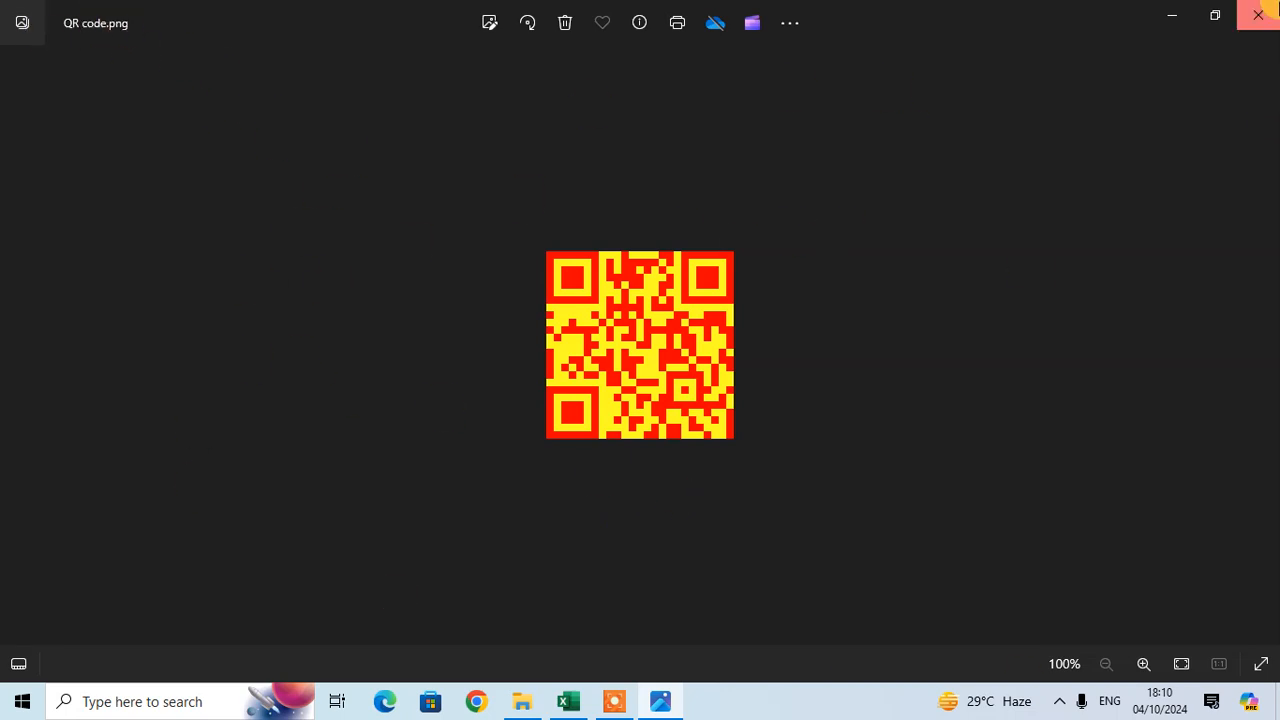
left_click(1274, 8)
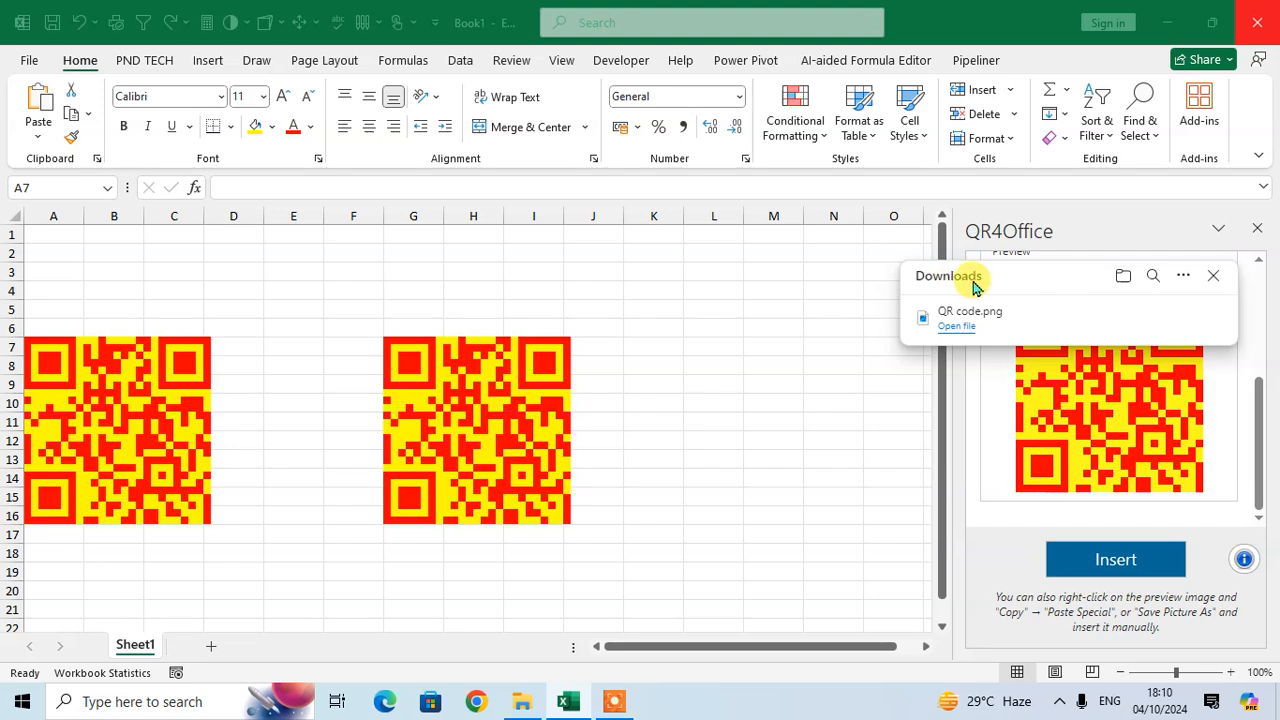
left_click(1213, 275)
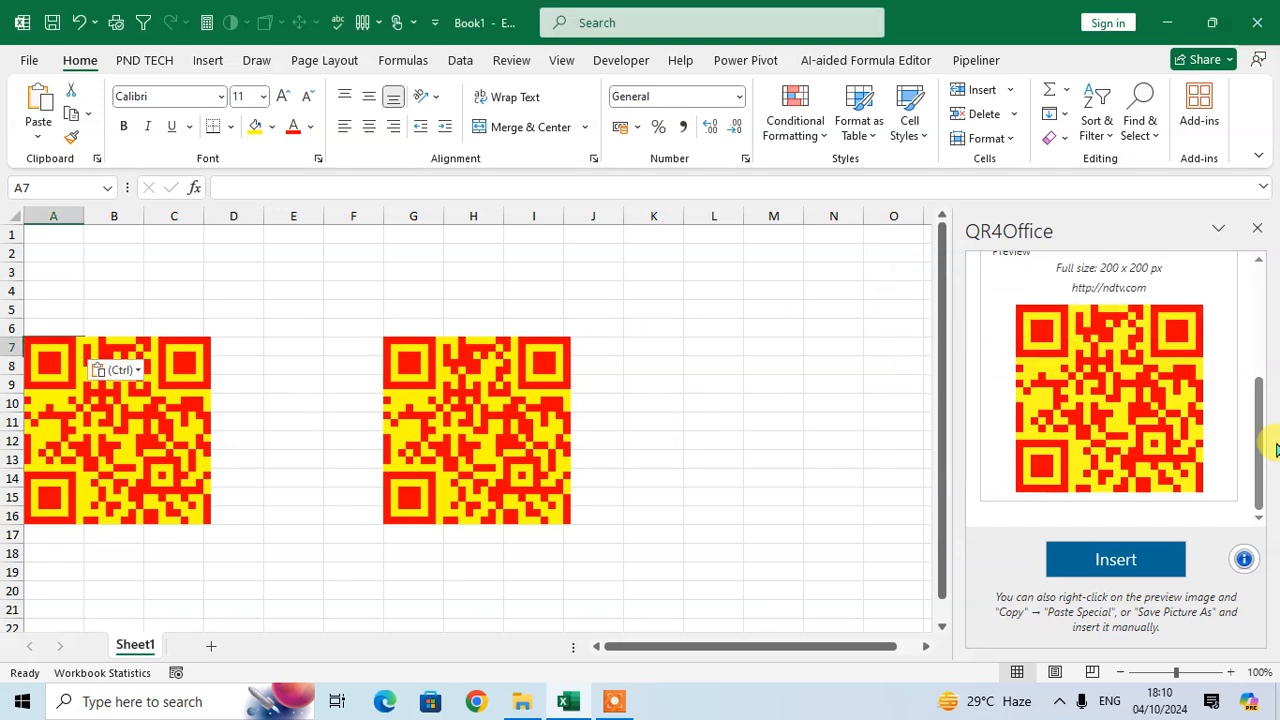
scroll(1194, 400, "up", 3)
scroll(1194, 443, "down", 3)
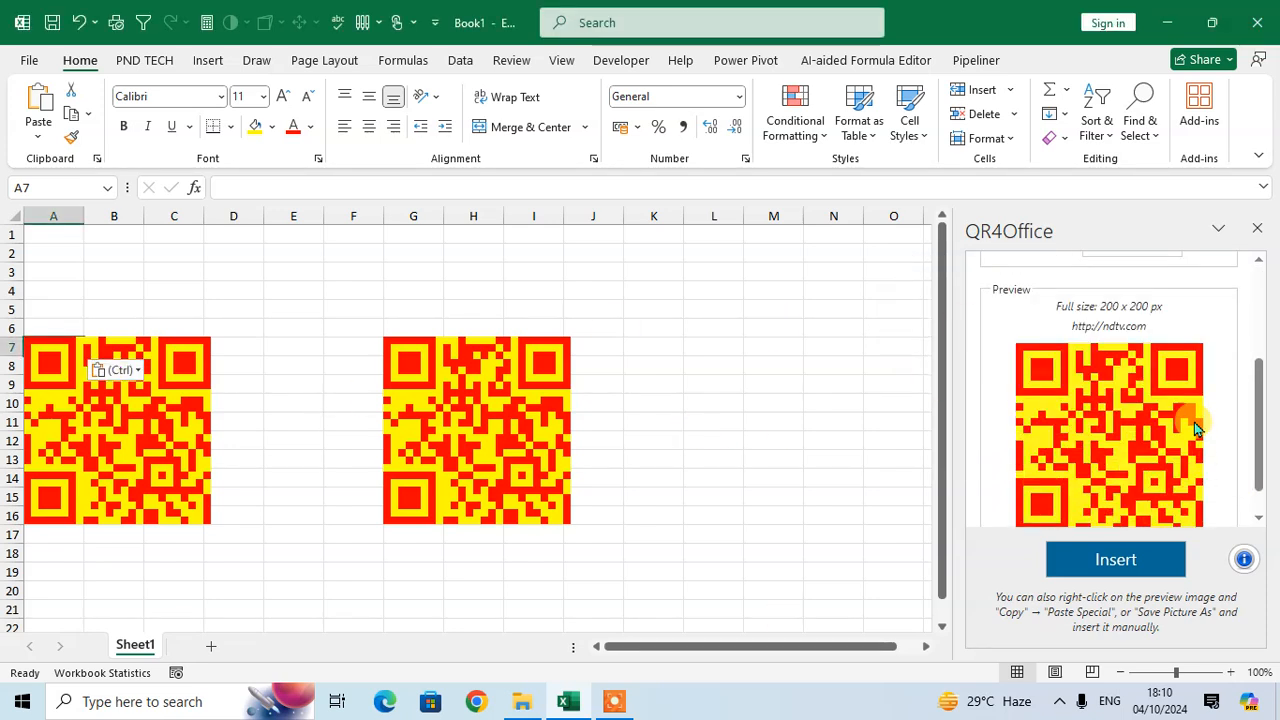